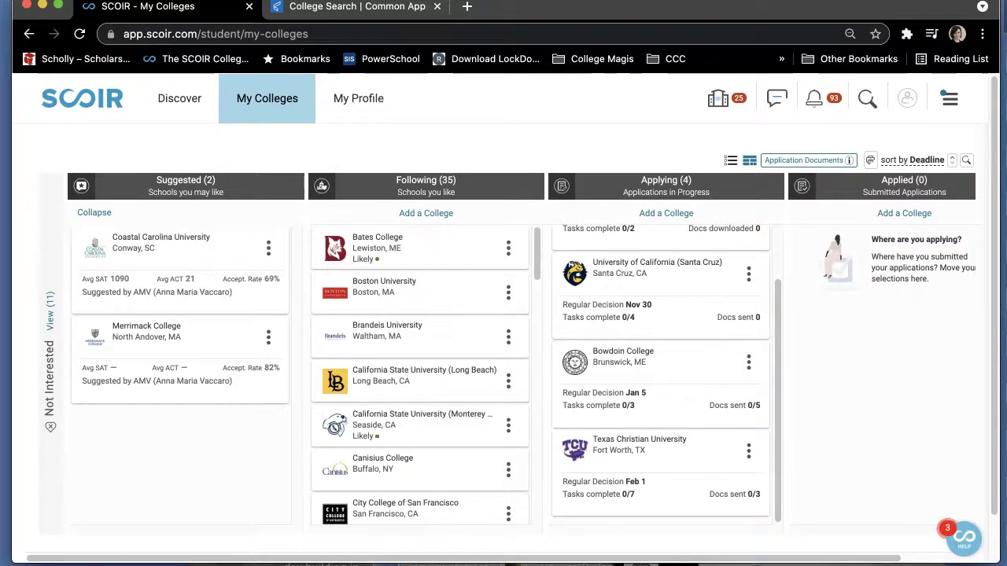
Open Texas Christian University's details and edit its Applying card under Application Status.
{"action": "left_click", "coordinate": [696, 454]}
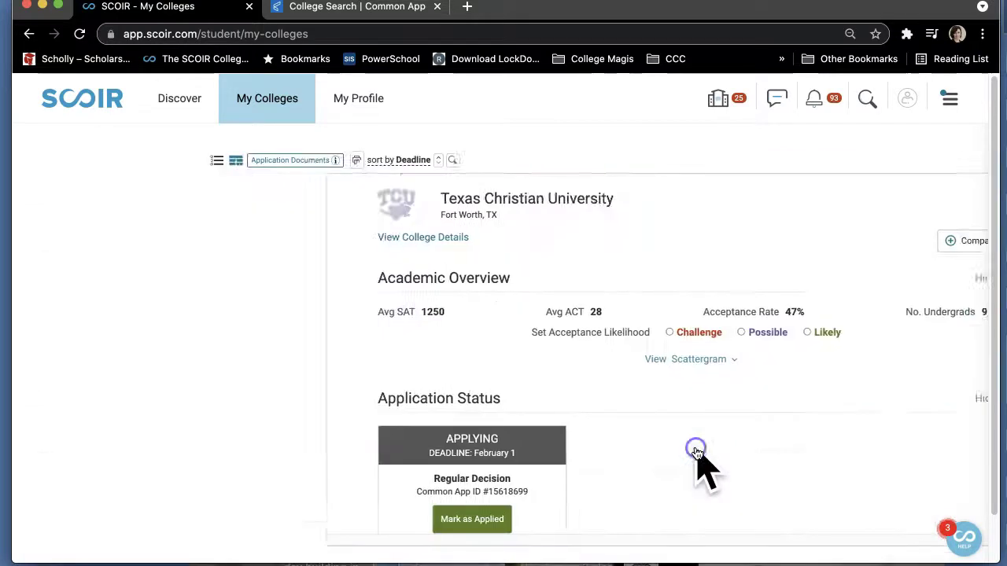
{"action": "scroll", "coordinate": [697, 457], "scroll_direction": "down", "scroll_amount": 3}
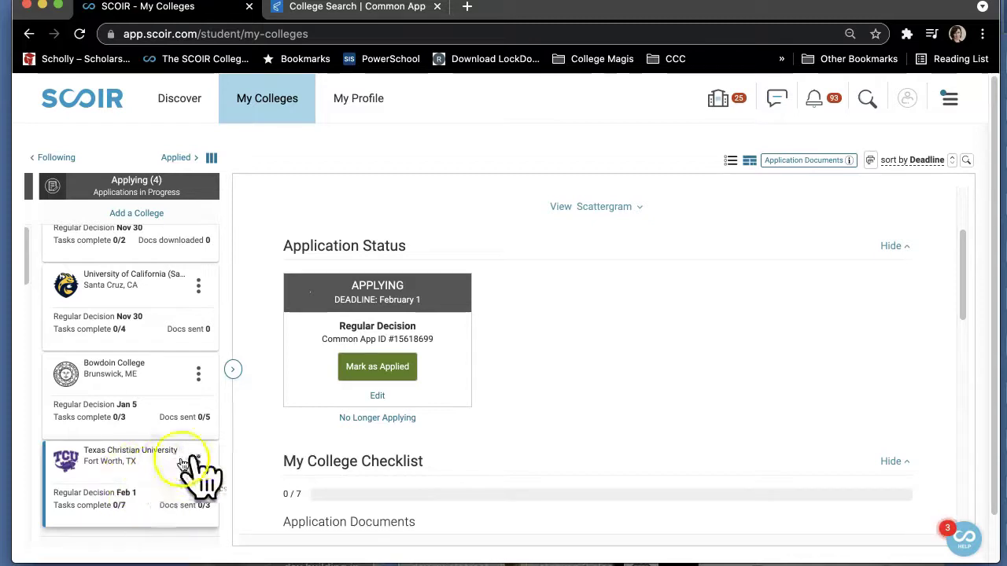
{"action": "left_click", "coordinate": [379, 396]}
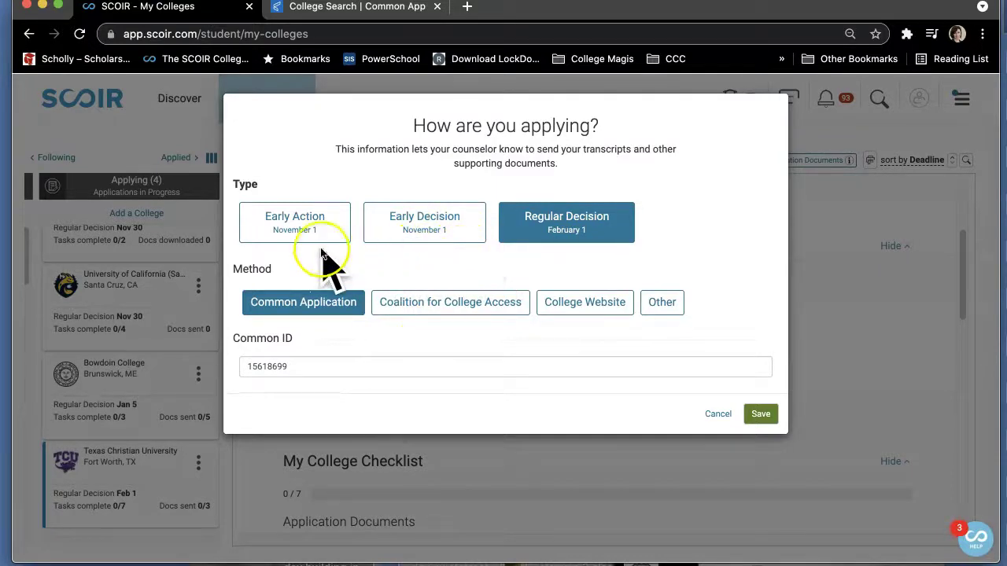
Change TCU's application type from Regular Decision to Early Decision and save.
{"action": "left_click", "coordinate": [441, 226]}
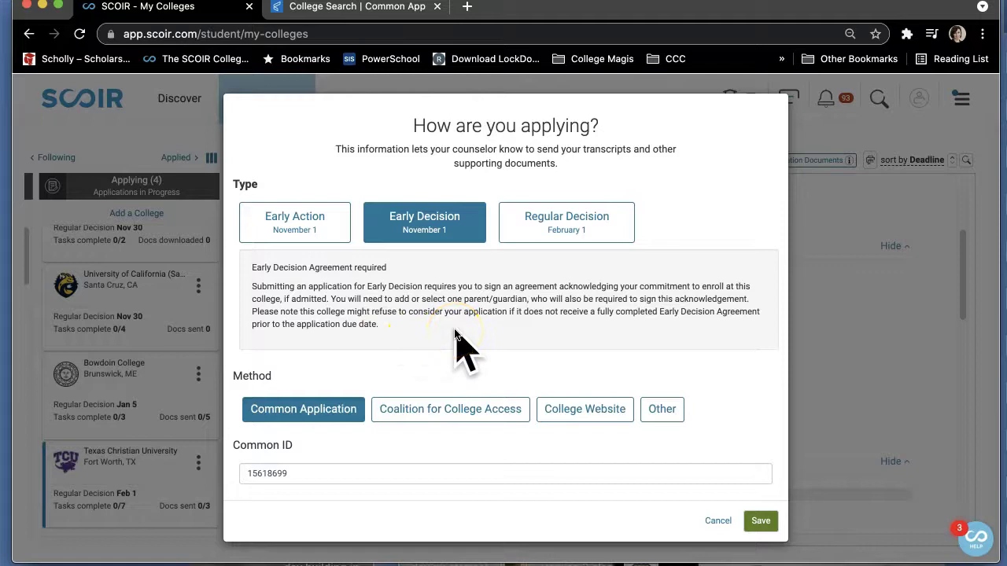
{"action": "left_click", "coordinate": [761, 522]}
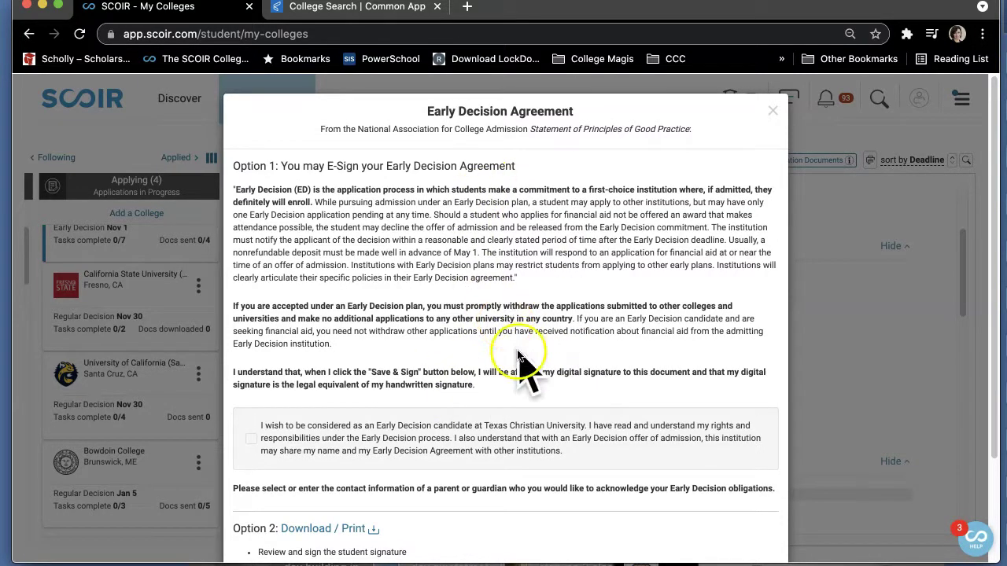
Tick the Early Decision agreement, choose a parent to sign, and Save & Sign.
{"action": "left_click", "coordinate": [251, 440]}
{"action": "scroll", "coordinate": [409, 437], "scroll_direction": "down", "scroll_amount": 4}
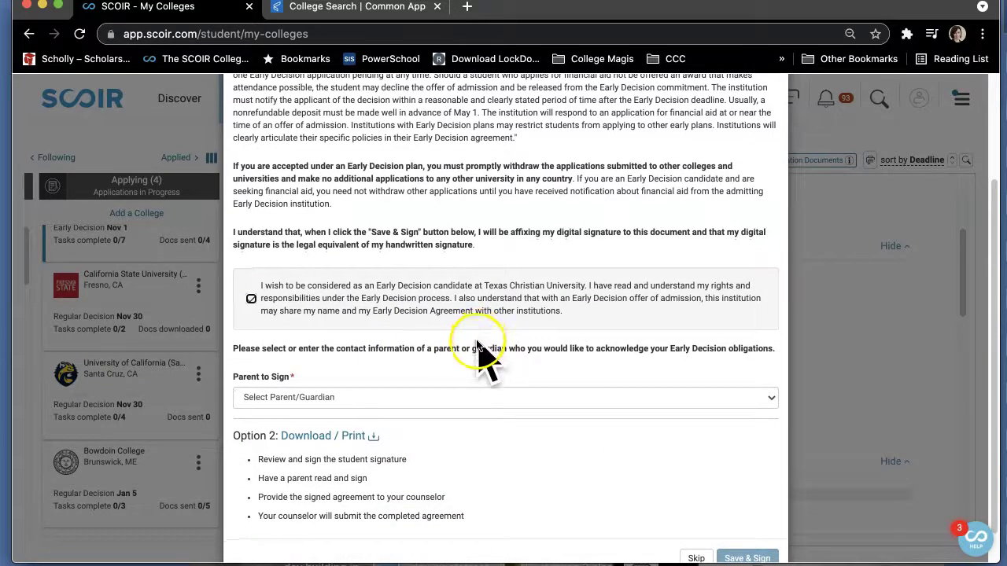
{"action": "left_click", "coordinate": [468, 399]}
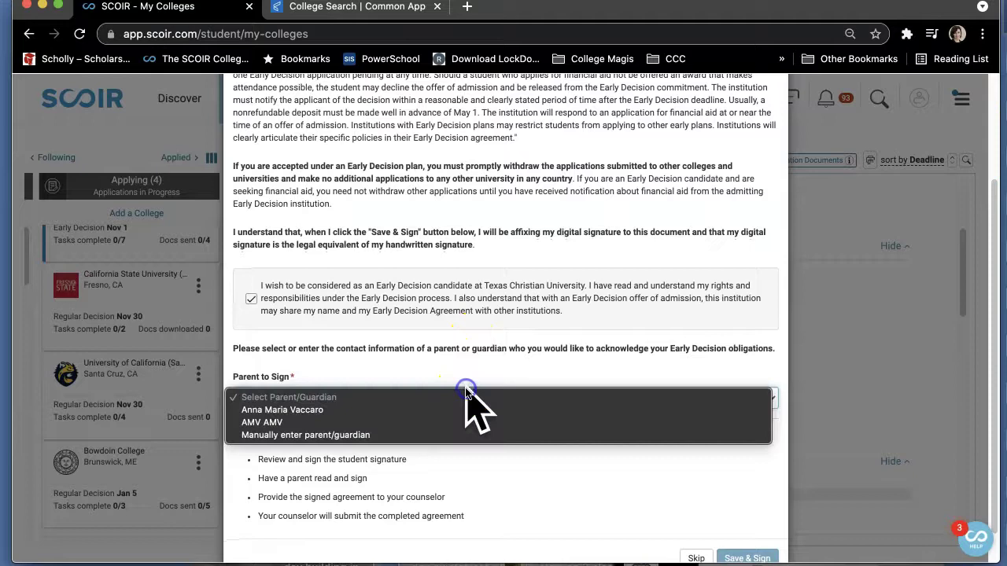
{"action": "left_click", "coordinate": [384, 410]}
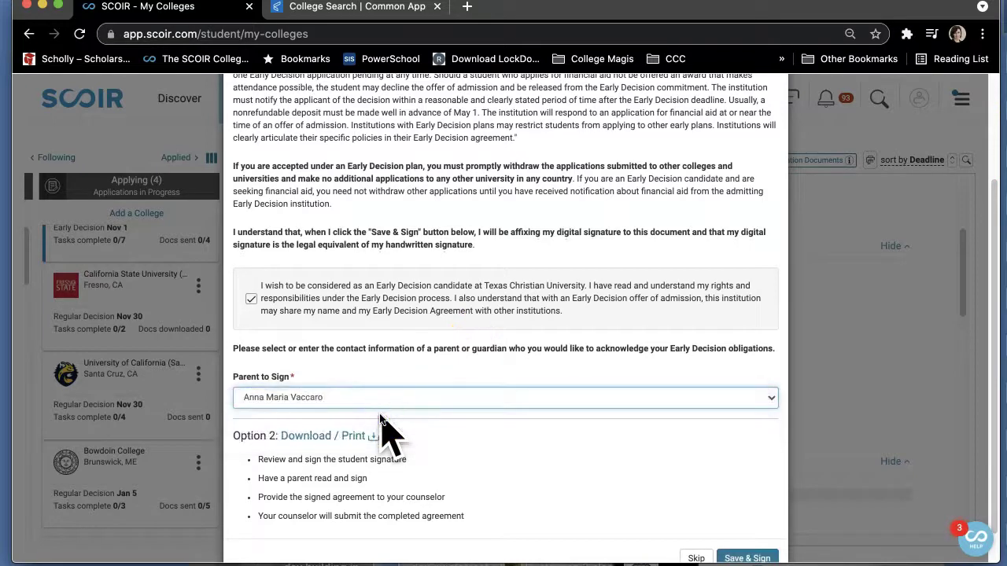
{"action": "scroll", "coordinate": [460, 469], "scroll_direction": "down", "scroll_amount": 1}
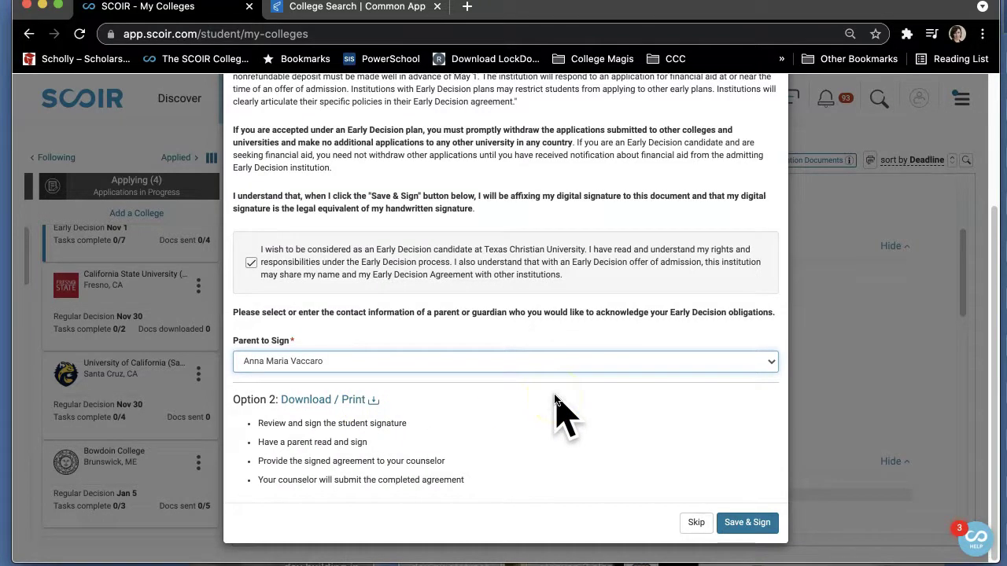
{"action": "left_click", "coordinate": [505, 403]}
{"action": "left_click", "coordinate": [358, 403]}
{"action": "left_click", "coordinate": [311, 381]}
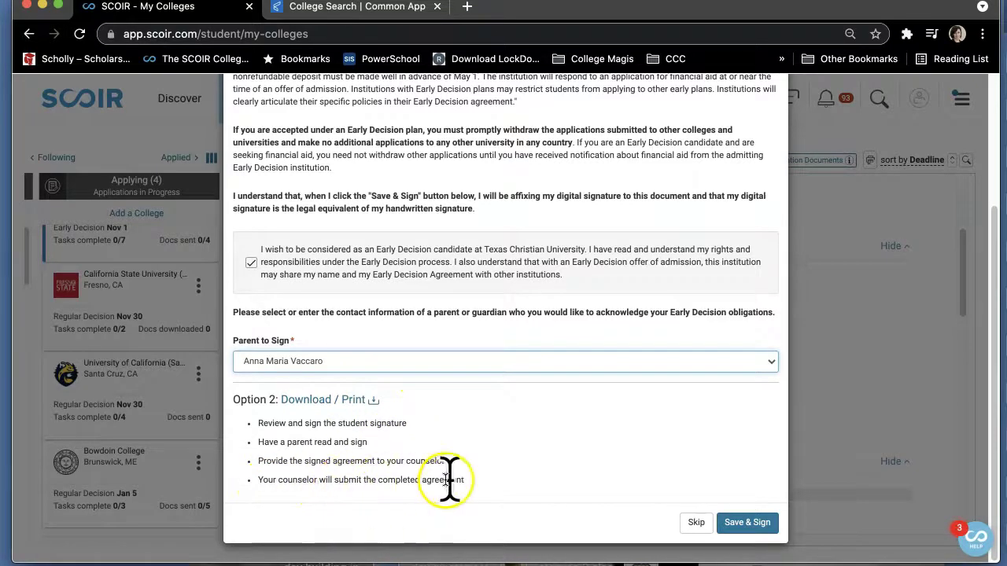
{"action": "left_click", "coordinate": [756, 525]}
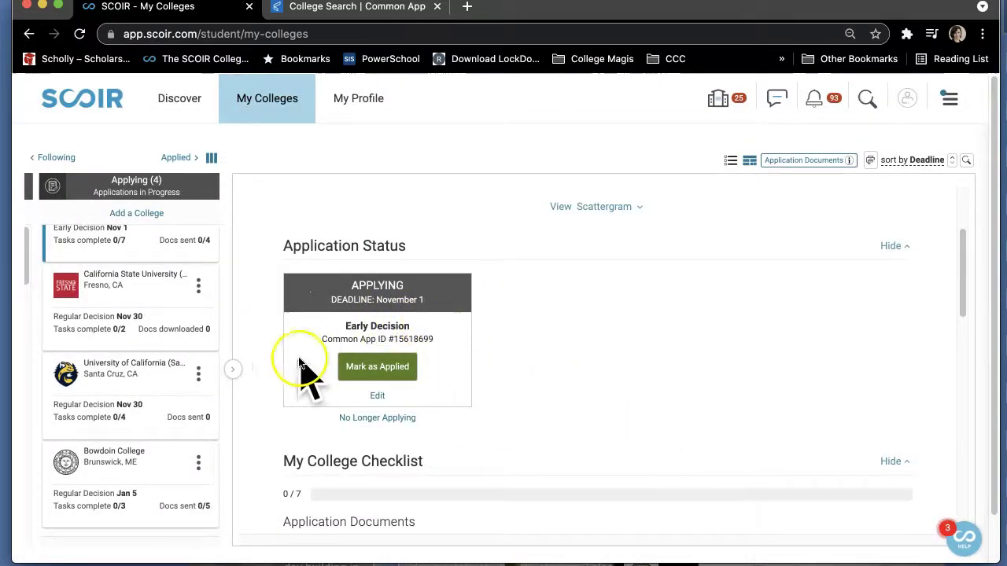
Try setting Bowdoin College to Early Decision II, then cancel to keep Regular Decision.
{"action": "left_click", "coordinate": [154, 455]}
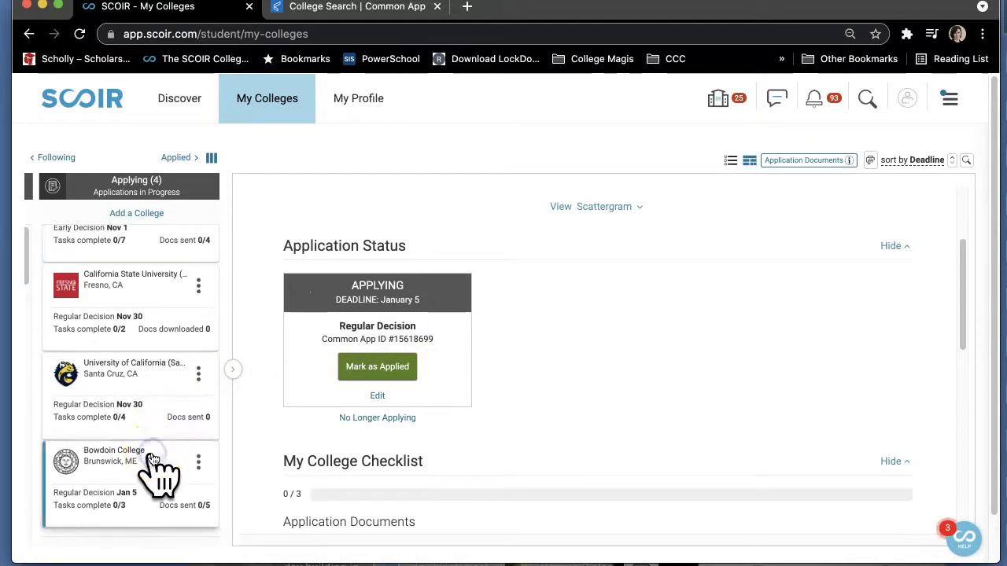
{"action": "left_click", "coordinate": [378, 396]}
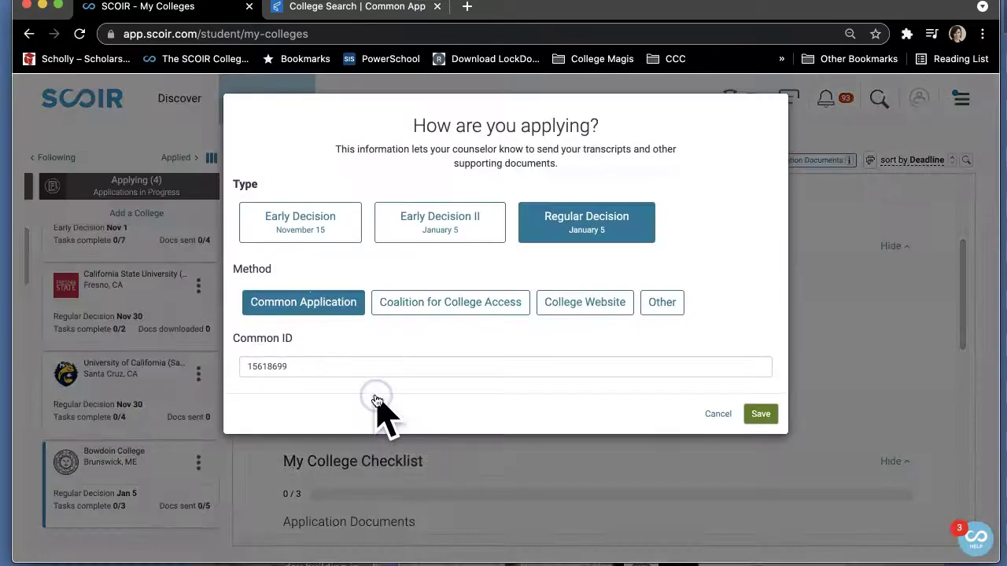
{"action": "left_click", "coordinate": [452, 226]}
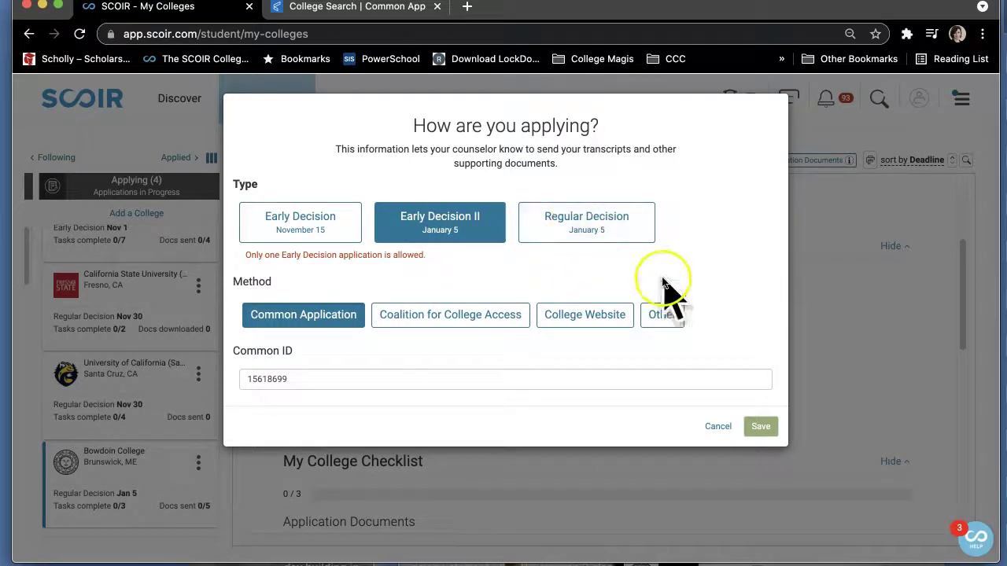
{"action": "left_click", "coordinate": [712, 426]}
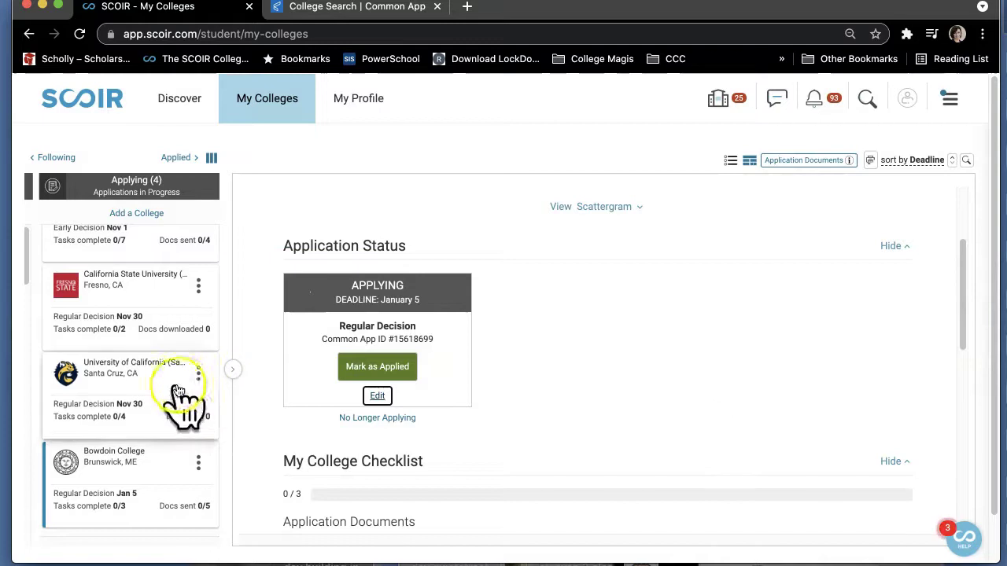
Recheck Texas Christian University's status to confirm it shows Early Decision.
{"action": "scroll", "coordinate": [186, 394], "scroll_direction": "down", "scroll_amount": 1}
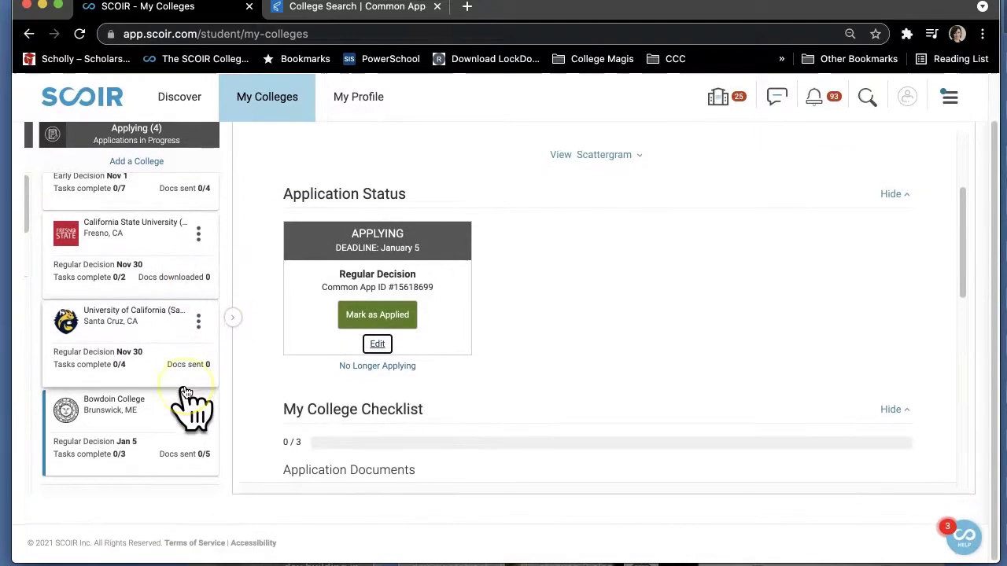
{"action": "scroll", "coordinate": [186, 393], "scroll_direction": "up", "scroll_amount": 1}
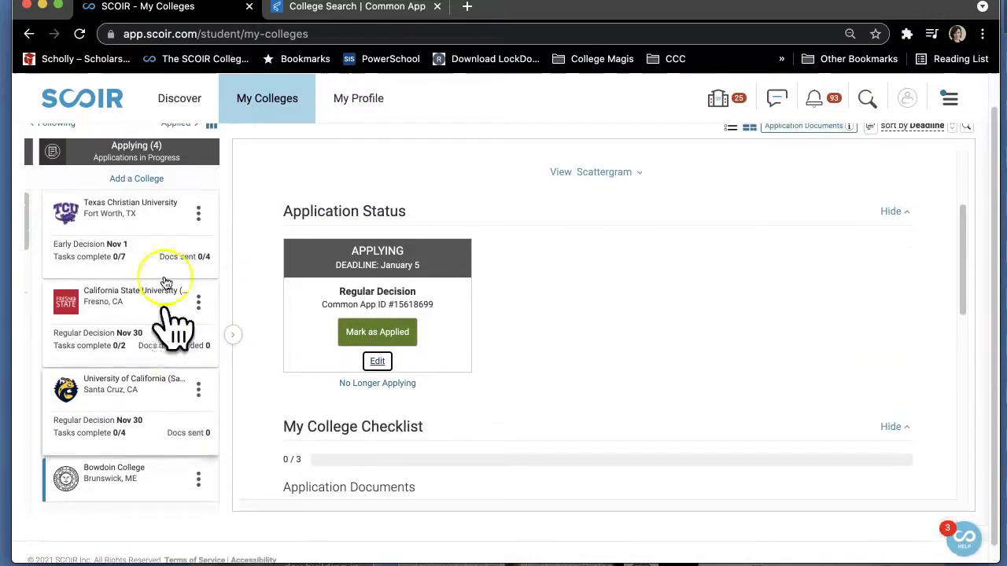
{"action": "left_click", "coordinate": [139, 220]}
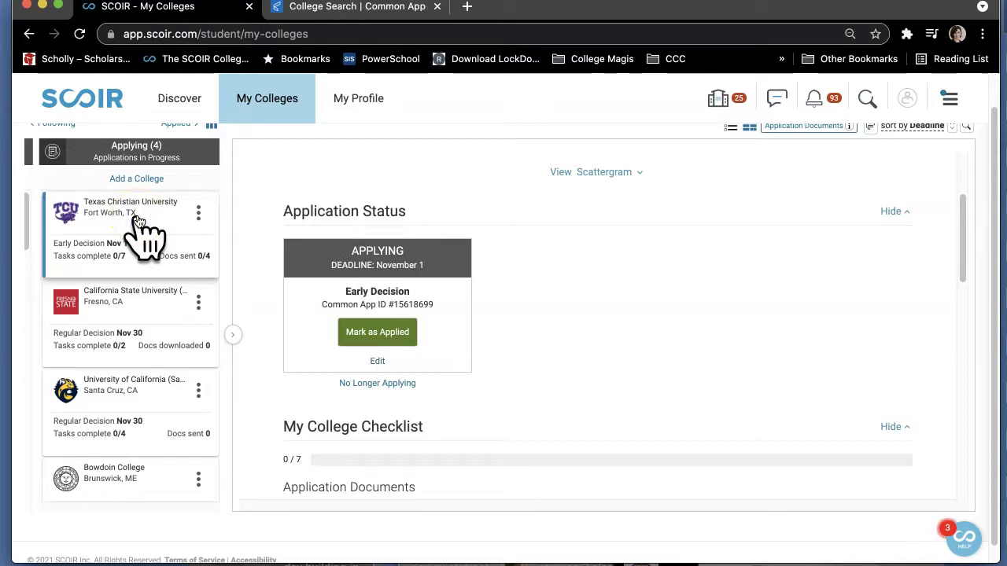
{"action": "scroll", "coordinate": [118, 429], "scroll_direction": "down", "scroll_amount": 1}
{"action": "left_click", "coordinate": [131, 421]}
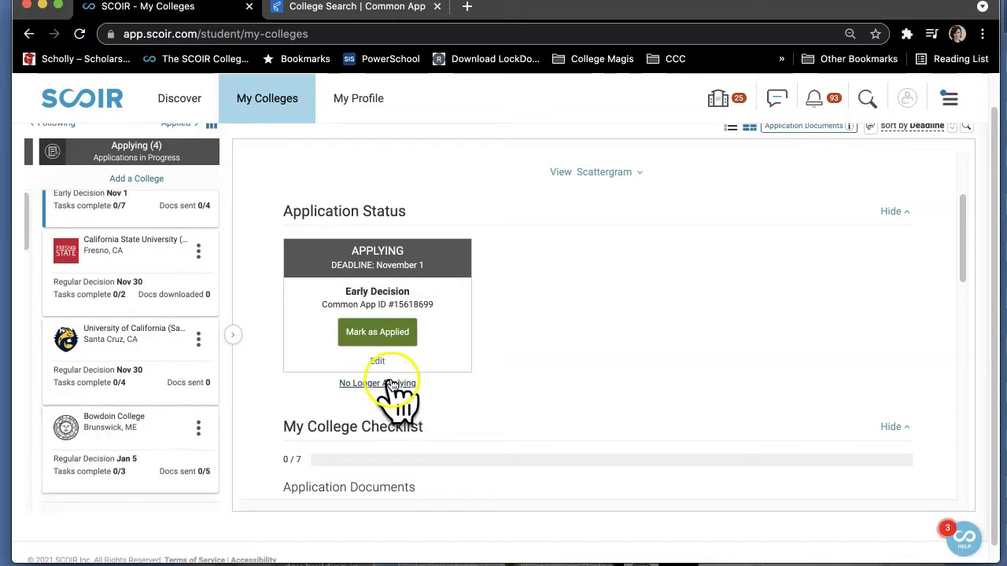
Reopen Bowdoin's application-type form and close it without changes.
{"action": "left_click", "coordinate": [145, 452]}
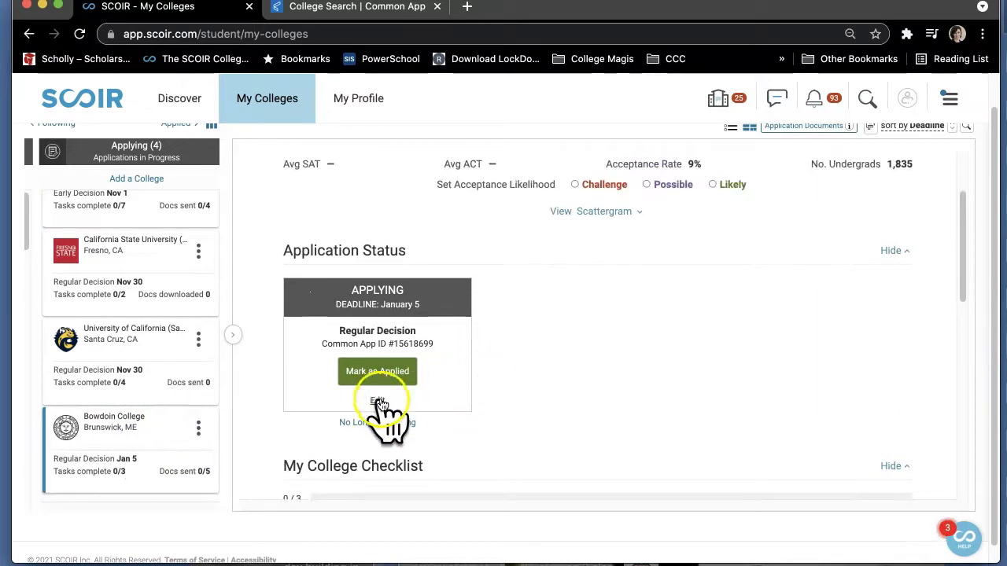
{"action": "left_click", "coordinate": [378, 402]}
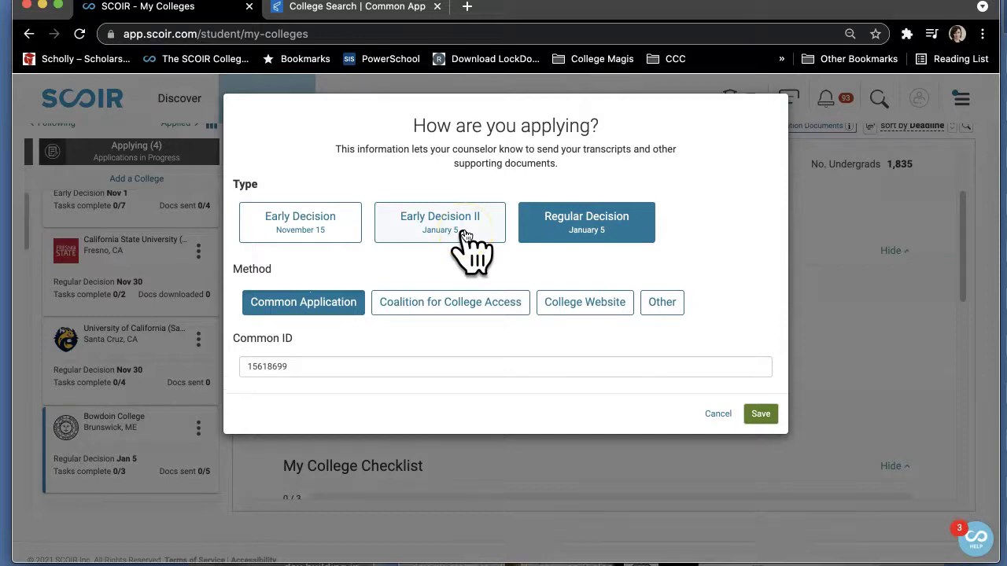
{"action": "left_click", "coordinate": [725, 412]}
{"action": "scroll", "coordinate": [727, 413], "scroll_direction": "up", "scroll_amount": 3}
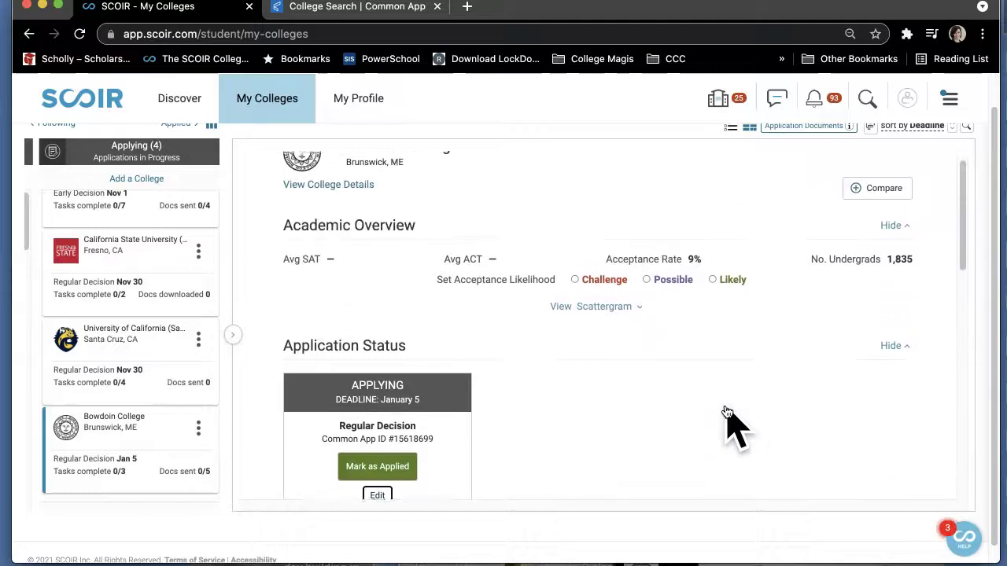
In Common App, add Texas Christian University to My Colleges and open its page.
{"action": "left_click", "coordinate": [348, 9]}
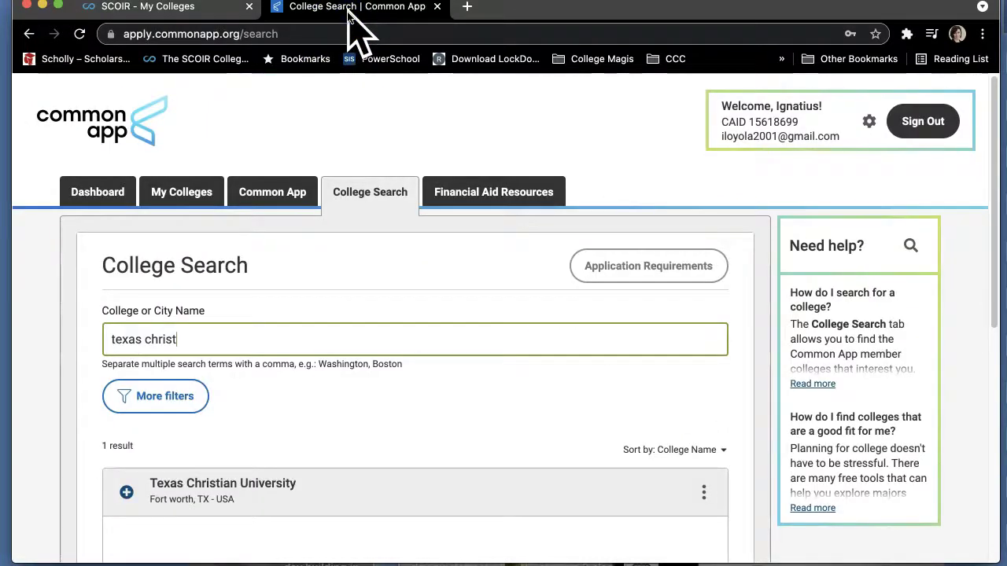
{"action": "left_click", "coordinate": [244, 492]}
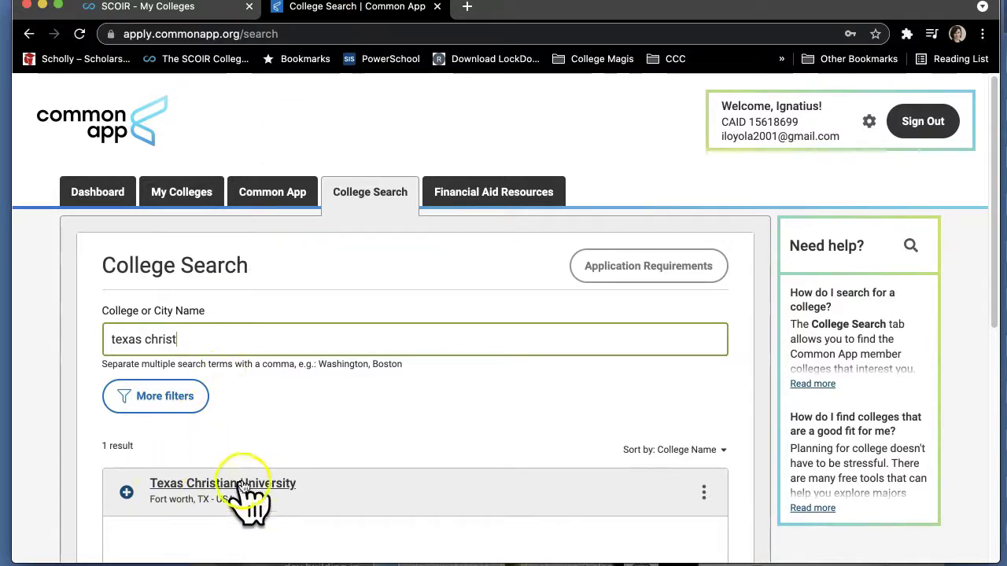
{"action": "left_click", "coordinate": [128, 491]}
{"action": "scroll", "coordinate": [353, 358], "scroll_direction": "down", "scroll_amount": 1}
{"action": "scroll", "coordinate": [356, 370], "scroll_direction": "up", "scroll_amount": 1}
{"action": "left_click", "coordinate": [180, 196]}
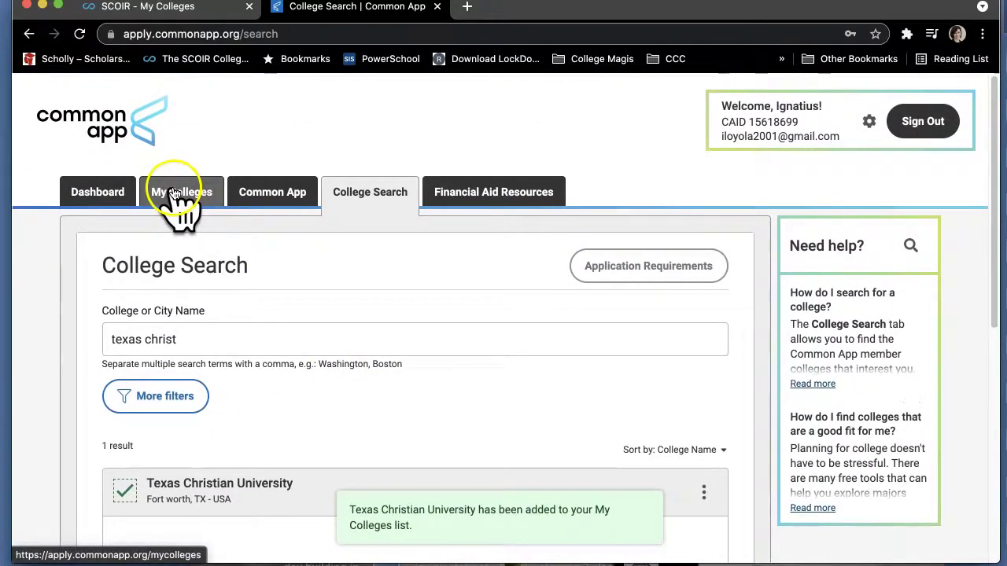
{"action": "left_click", "coordinate": [118, 416]}
{"action": "scroll", "coordinate": [118, 415], "scroll_direction": "down", "scroll_amount": 10}
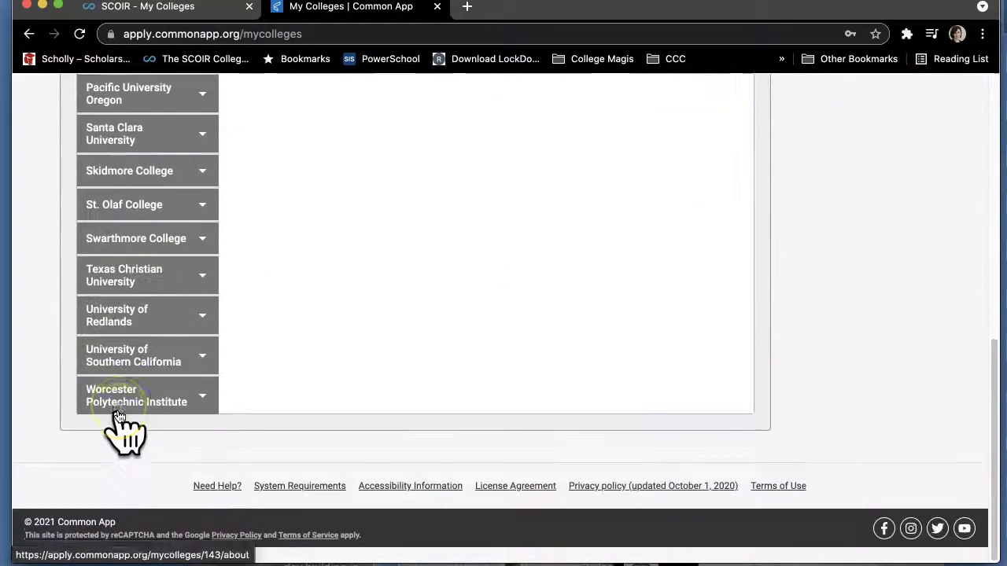
{"action": "left_click", "coordinate": [155, 291]}
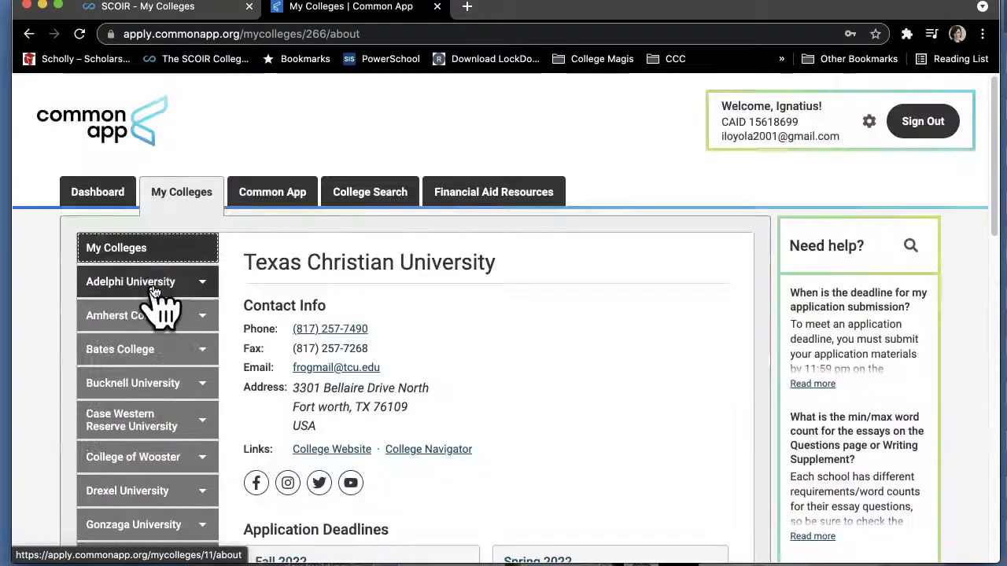
In TCU's questions, set start term to Fall 2022 and admission plan to Early Decision.
{"action": "scroll", "coordinate": [169, 456], "scroll_direction": "down", "scroll_amount": 4}
{"action": "scroll", "coordinate": [166, 444], "scroll_direction": "down", "scroll_amount": 3}
{"action": "left_click", "coordinate": [147, 477]}
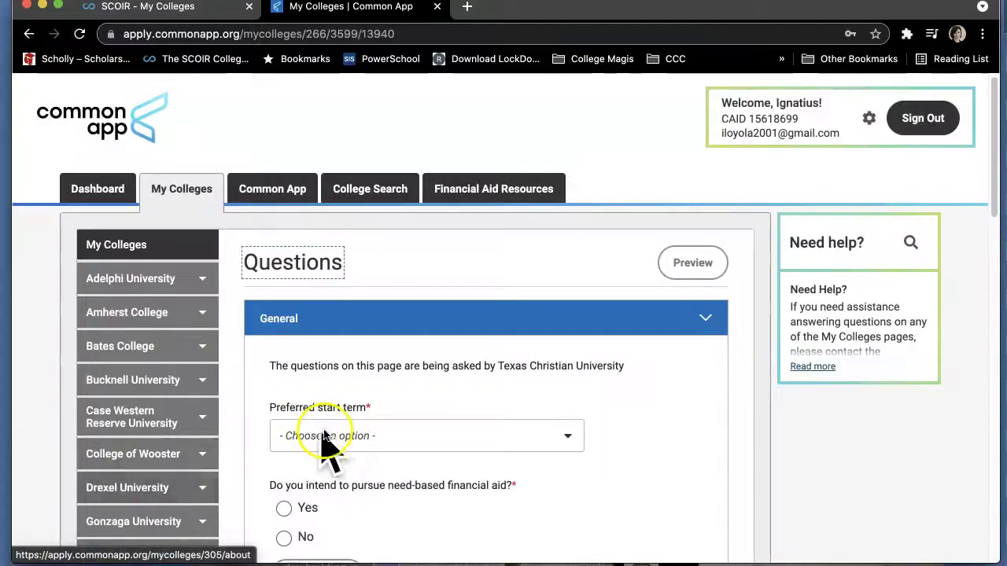
{"action": "scroll", "coordinate": [325, 449], "scroll_direction": "down", "scroll_amount": 3}
{"action": "left_click", "coordinate": [378, 343]}
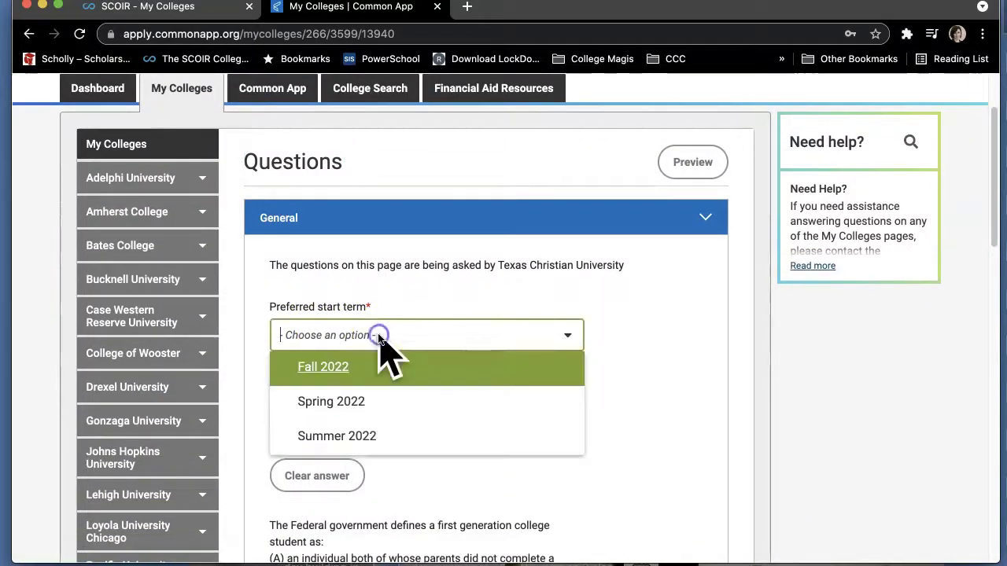
{"action": "left_click", "coordinate": [367, 368]}
{"action": "scroll", "coordinate": [368, 368], "scroll_direction": "down", "scroll_amount": 3}
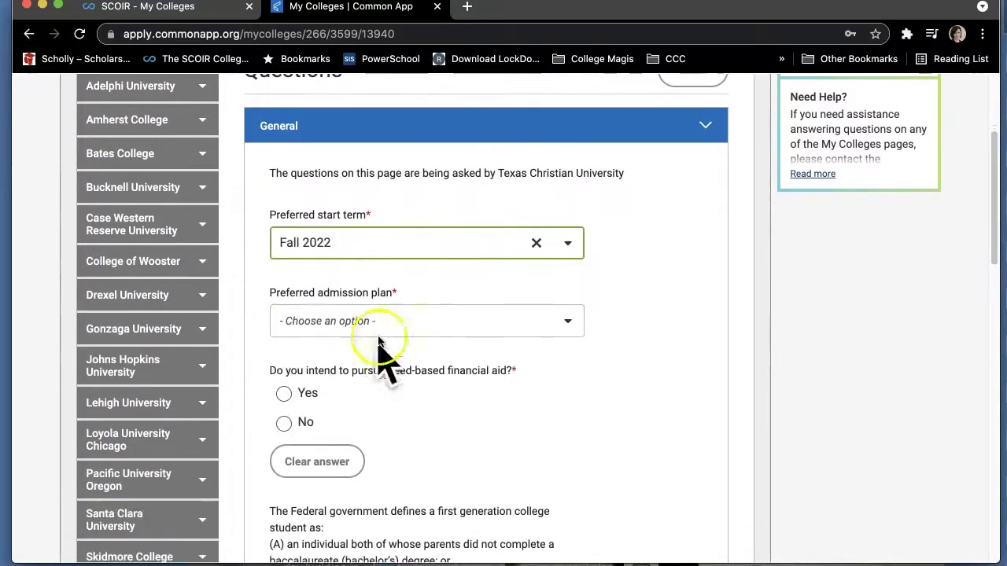
{"action": "left_click", "coordinate": [394, 321]}
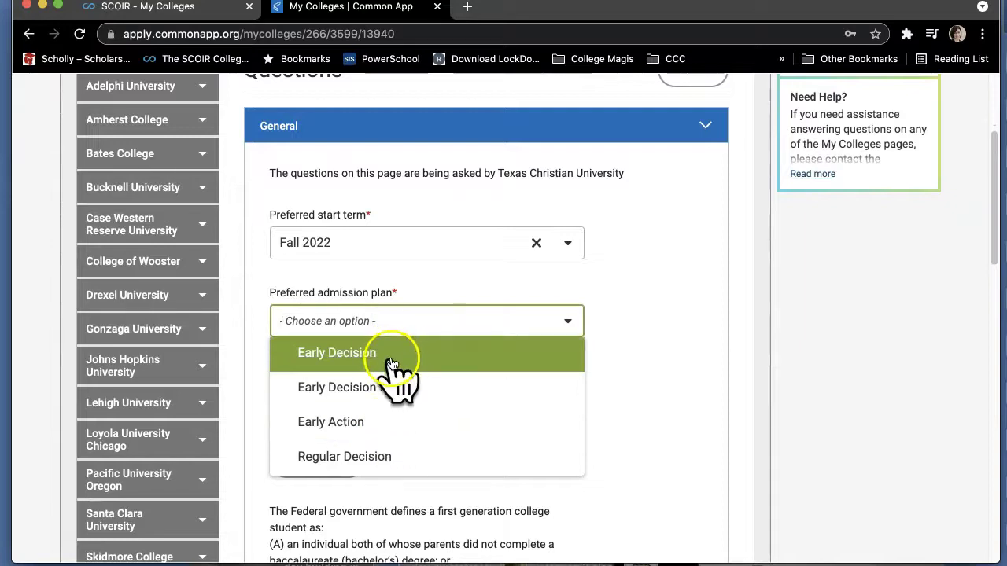
{"action": "left_click", "coordinate": [392, 357]}
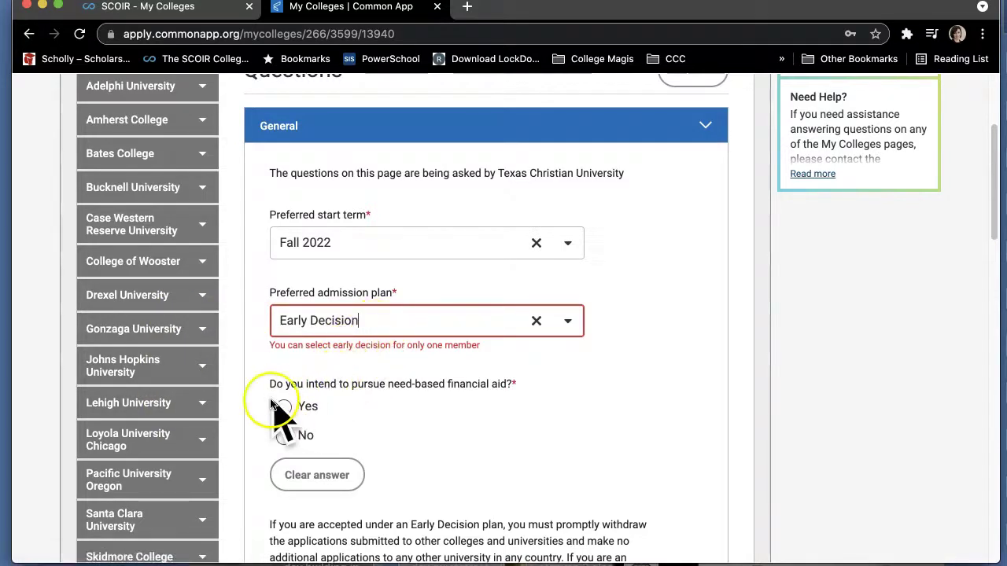
Answer Yes to need-based financial aid and accept the Early Decision commitment statement.
{"action": "scroll", "coordinate": [332, 377], "scroll_direction": "down", "scroll_amount": 3}
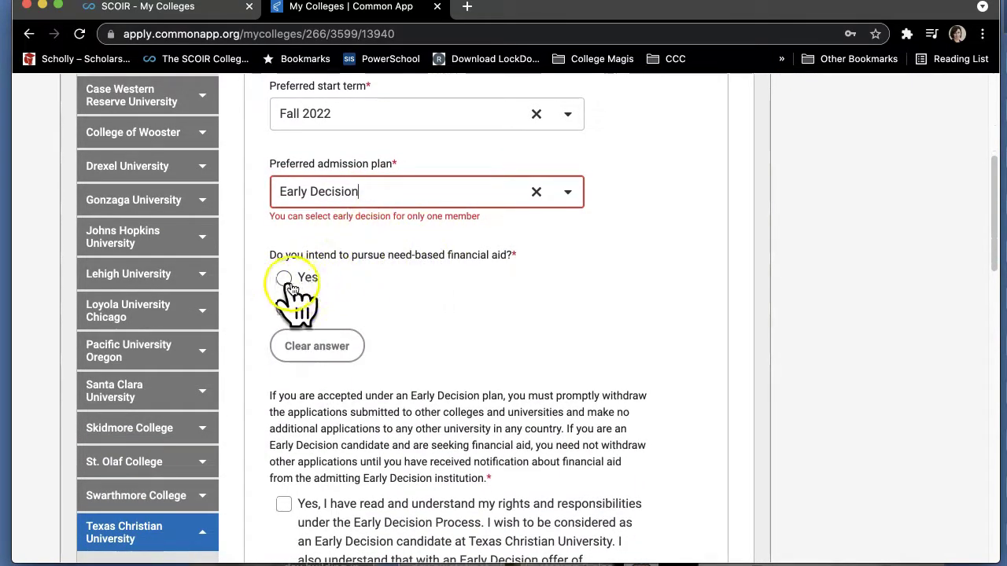
{"action": "left_click", "coordinate": [285, 278]}
{"action": "scroll", "coordinate": [291, 291], "scroll_direction": "down", "scroll_amount": 3}
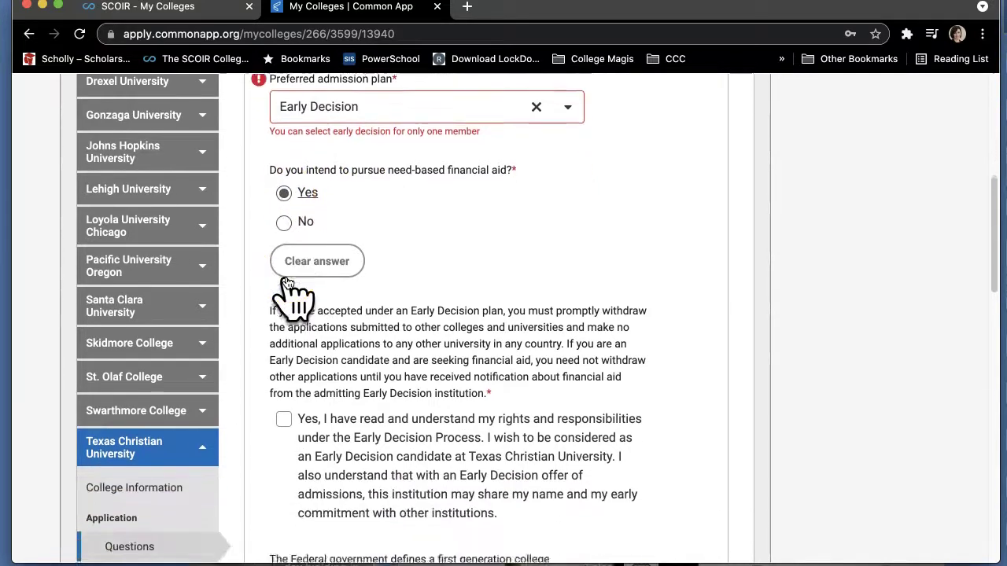
{"action": "scroll", "coordinate": [287, 275], "scroll_direction": "down", "scroll_amount": 3}
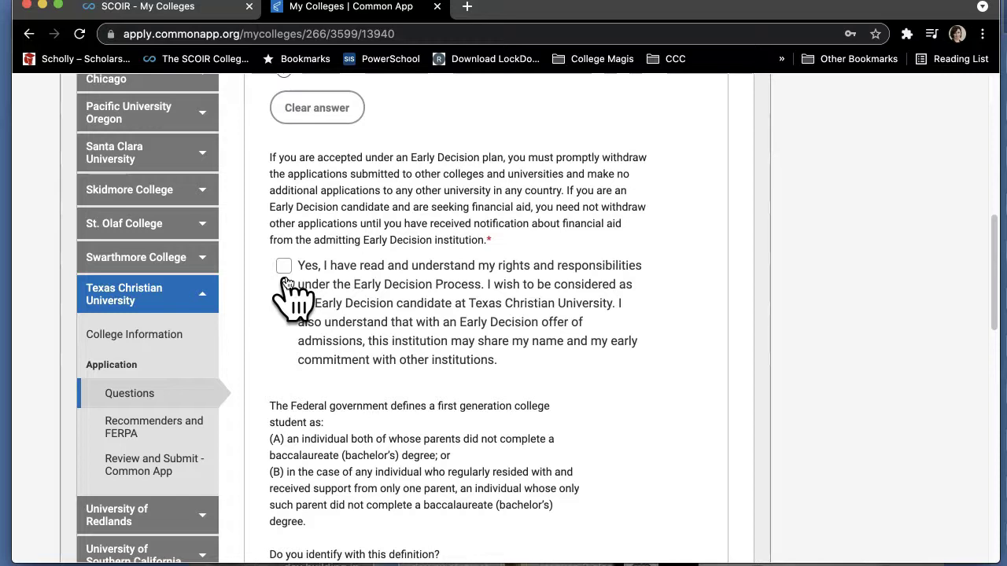
{"action": "scroll", "coordinate": [285, 285], "scroll_direction": "down", "scroll_amount": 1}
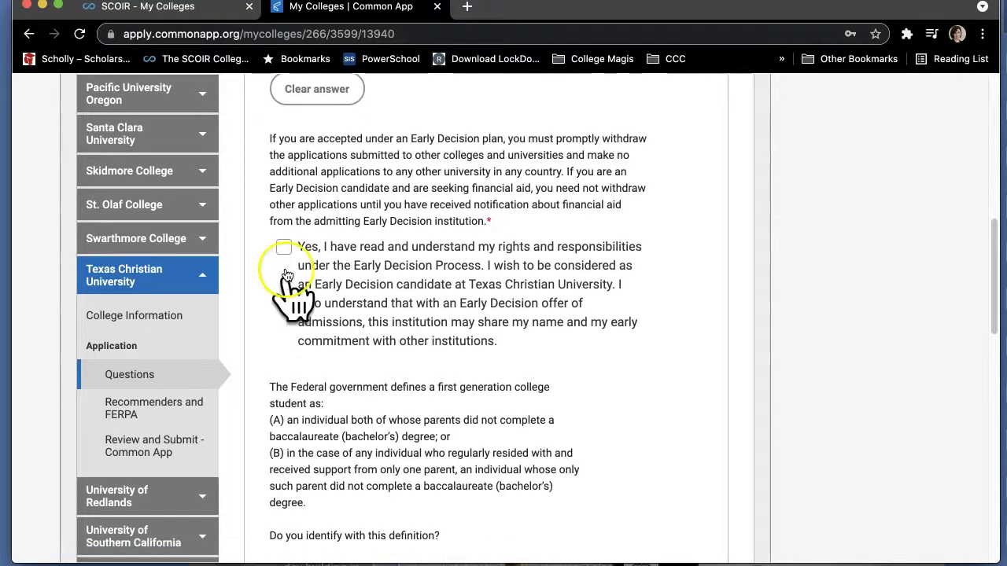
{"action": "left_click", "coordinate": [284, 249]}
Enter the student's name as the ED Signature and answer No to previous candidacy.
{"action": "scroll", "coordinate": [331, 307], "scroll_direction": "down", "scroll_amount": 1}
{"action": "scroll", "coordinate": [344, 325], "scroll_direction": "down", "scroll_amount": 2}
{"action": "left_click", "coordinate": [336, 313]}
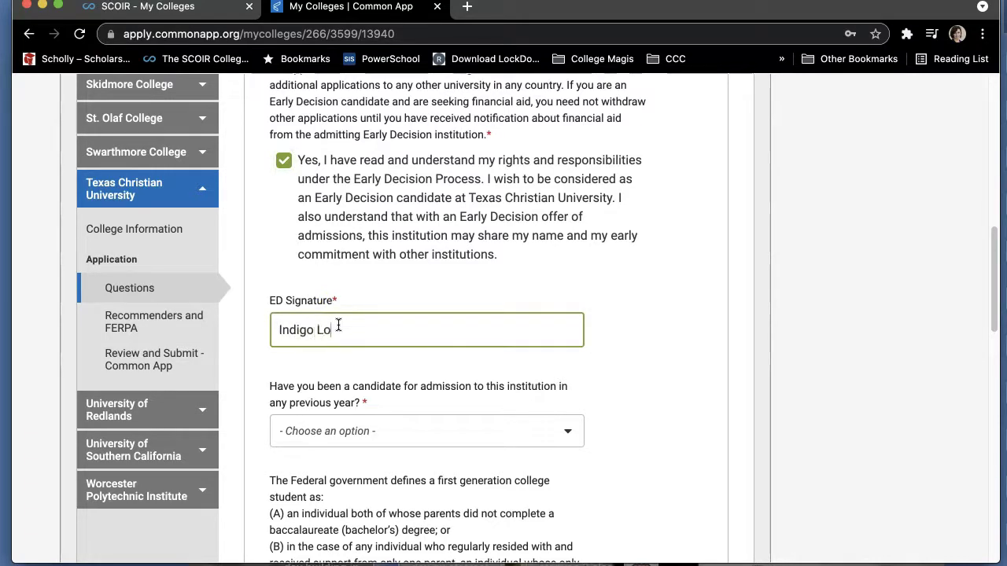
{"action": "left_click", "coordinate": [368, 422]}
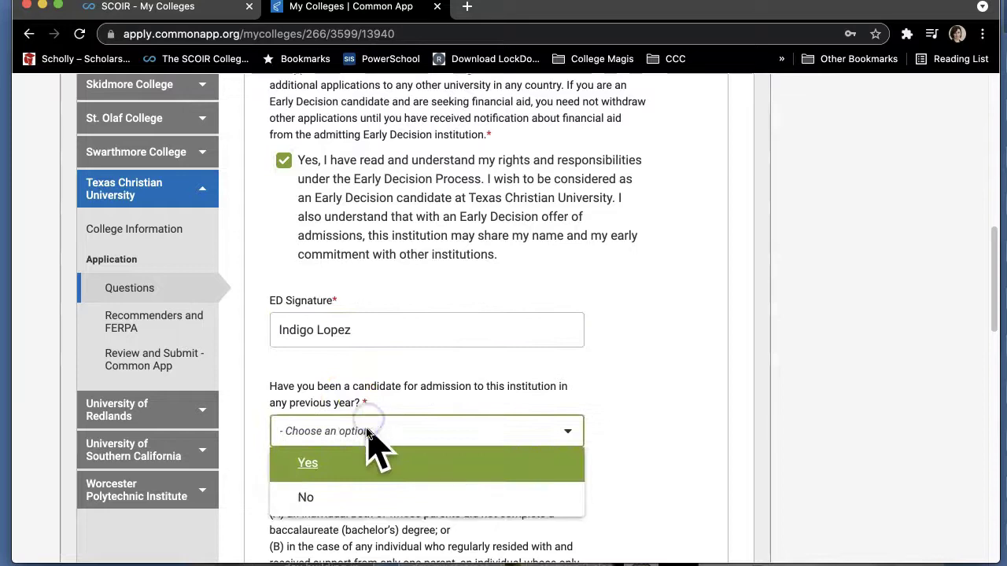
{"action": "left_click", "coordinate": [355, 499]}
{"action": "scroll", "coordinate": [611, 480], "scroll_direction": "down", "scroll_amount": 2}
{"action": "scroll", "coordinate": [608, 473], "scroll_direction": "down", "scroll_amount": 3}
{"action": "scroll", "coordinate": [608, 473], "scroll_direction": "up", "scroll_amount": 3}
{"action": "scroll", "coordinate": [609, 476], "scroll_direction": "up", "scroll_amount": 1}
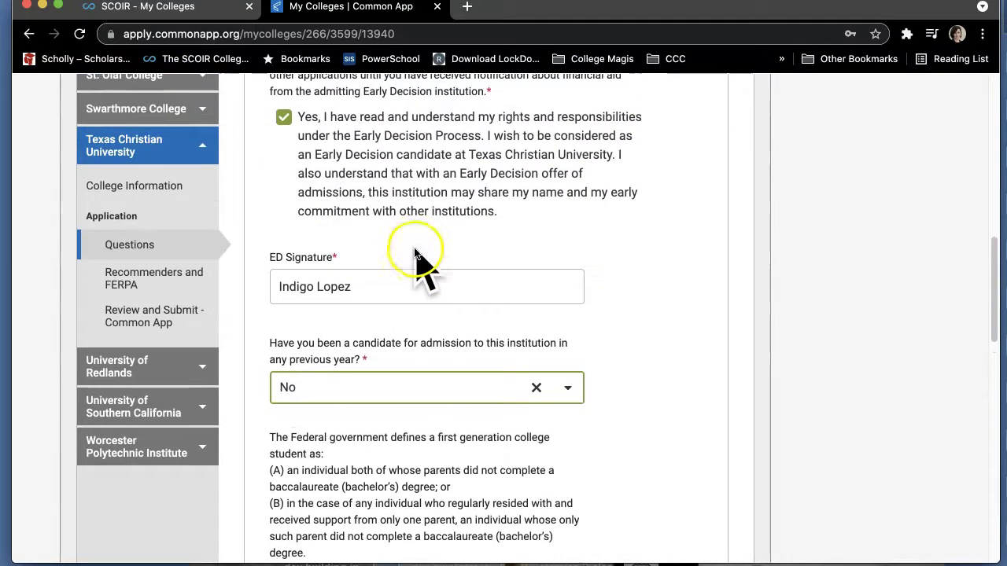
{"action": "scroll", "coordinate": [413, 291], "scroll_direction": "up", "scroll_amount": 3}
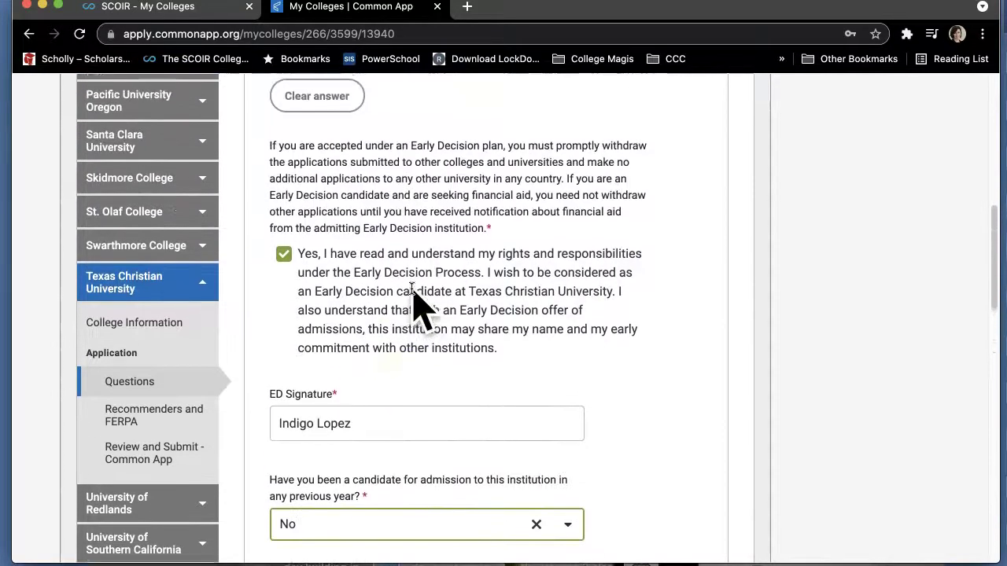
{"action": "scroll", "coordinate": [415, 304], "scroll_direction": "up", "scroll_amount": 1}
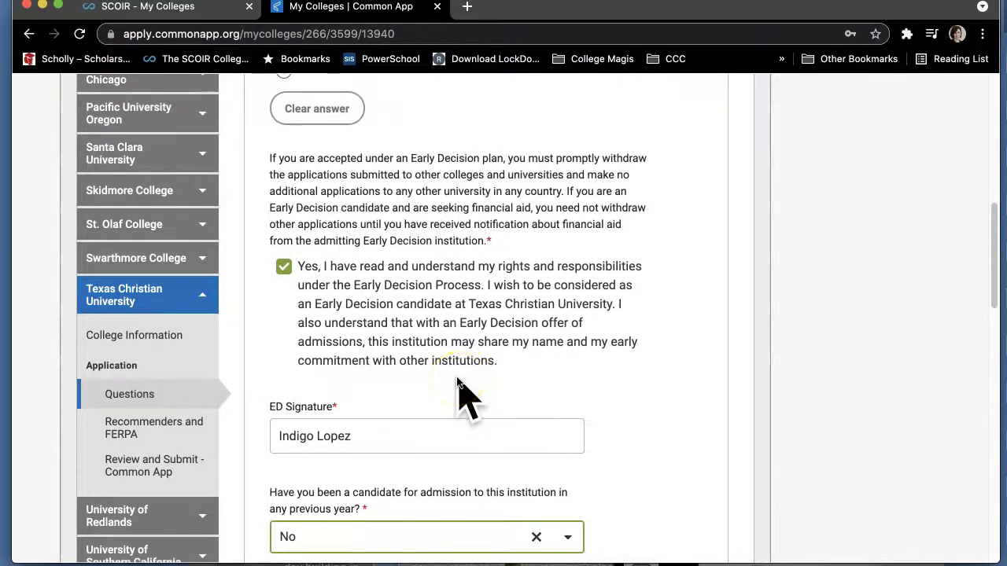
{"action": "scroll", "coordinate": [459, 385], "scroll_direction": "up", "scroll_amount": 2}
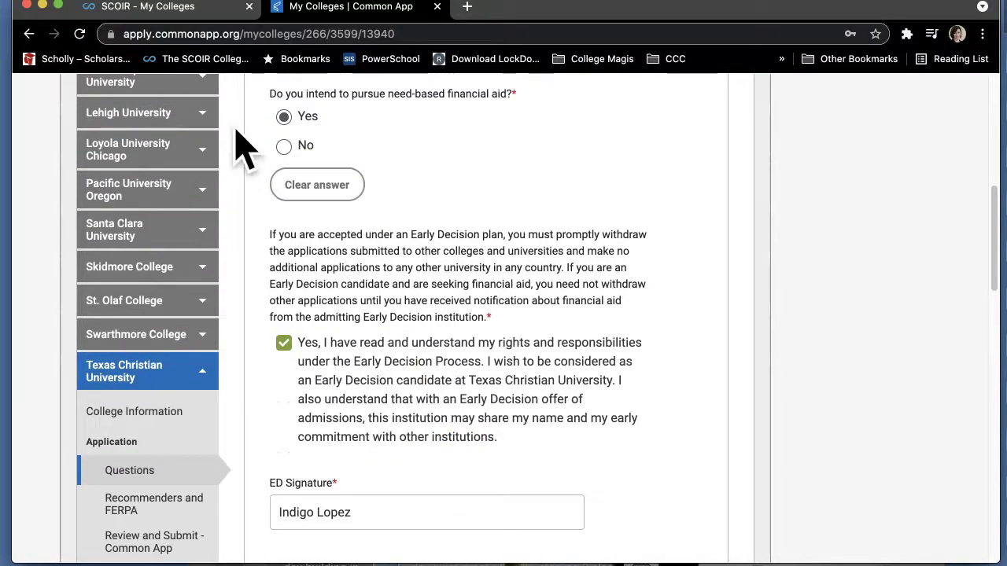
{"action": "left_click", "coordinate": [175, 11]}
From My Profile's My Drive, open the Senior Year College Documents link.
{"action": "left_click", "coordinate": [206, 277]}
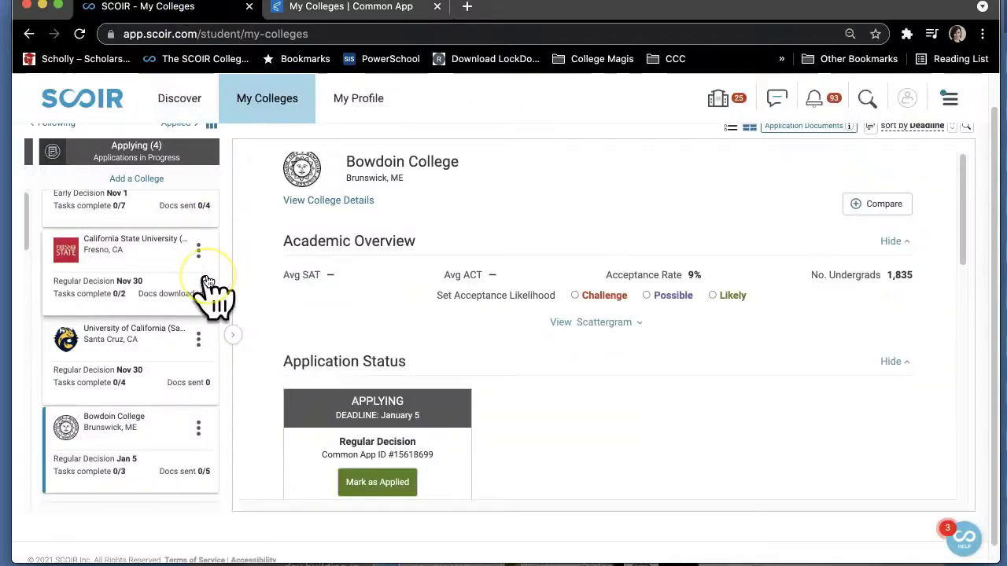
{"action": "left_click", "coordinate": [361, 101]}
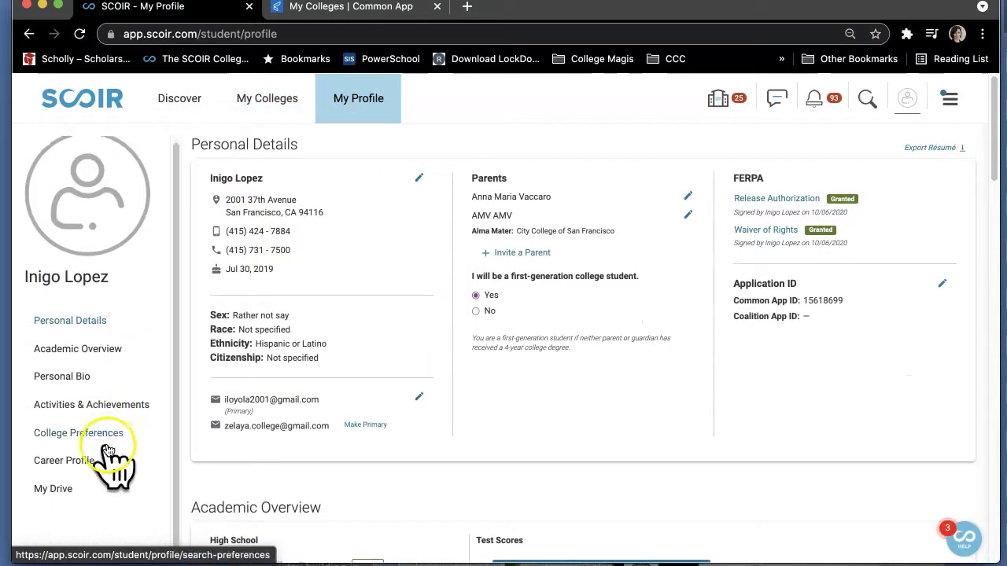
{"action": "scroll", "coordinate": [103, 461], "scroll_direction": "down", "scroll_amount": 1}
{"action": "left_click", "coordinate": [55, 467]}
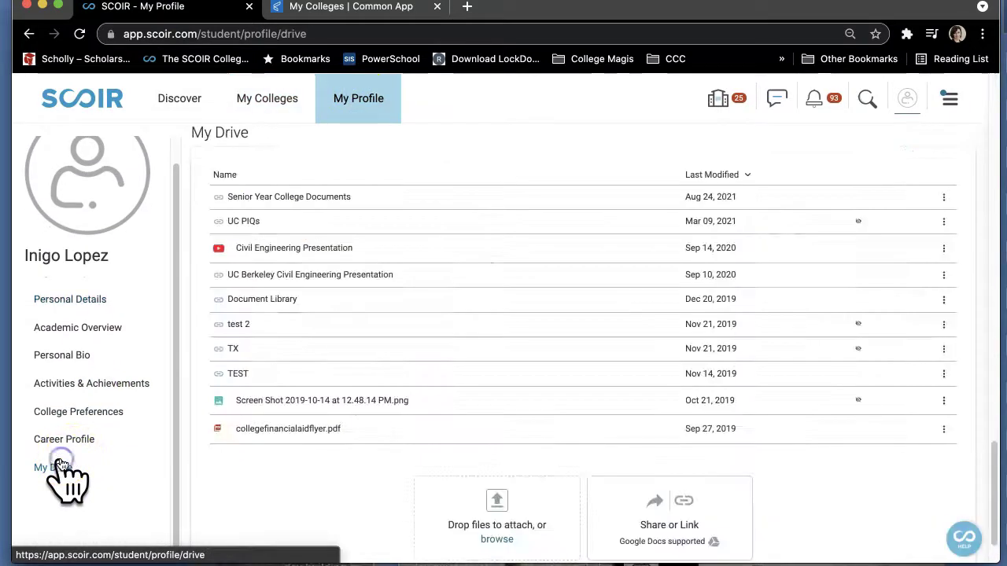
{"action": "left_click", "coordinate": [300, 199]}
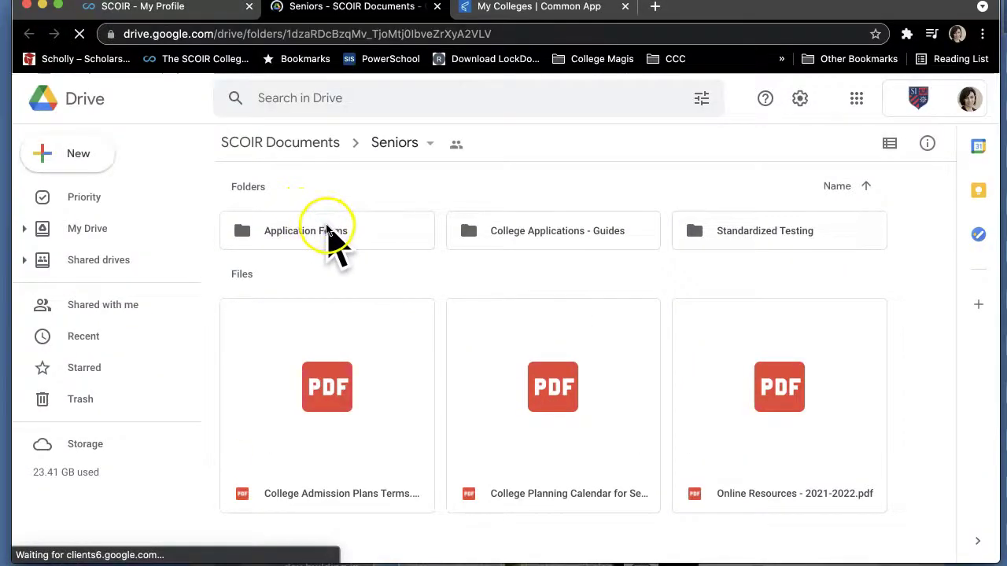
Open Application Forms and preview Example of SI CAP - College App Plan 2021-2022.pdf.
{"action": "left_click", "coordinate": [325, 230]}
{"action": "double_click", "coordinate": [325, 230]}
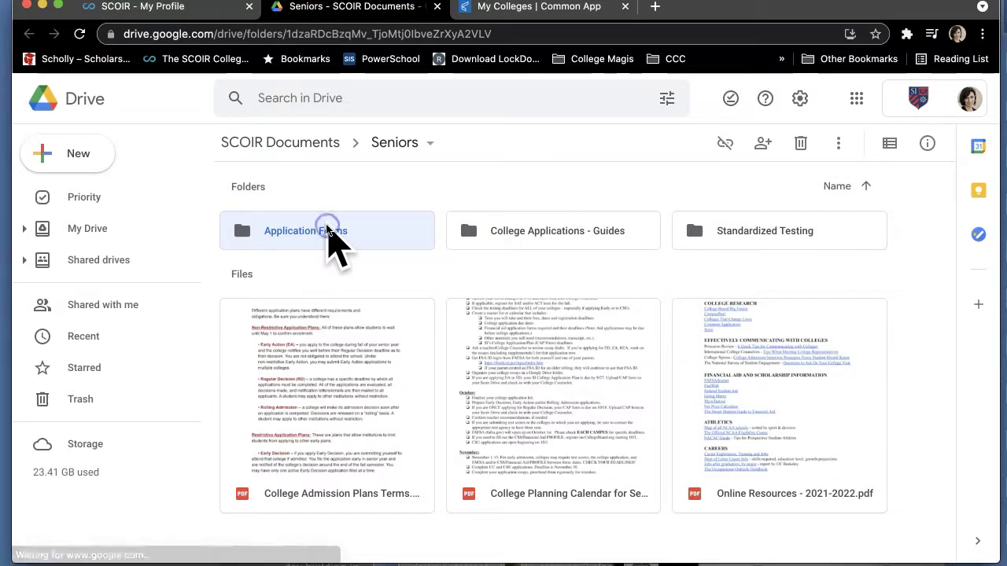
{"action": "double_click", "coordinate": [327, 236]}
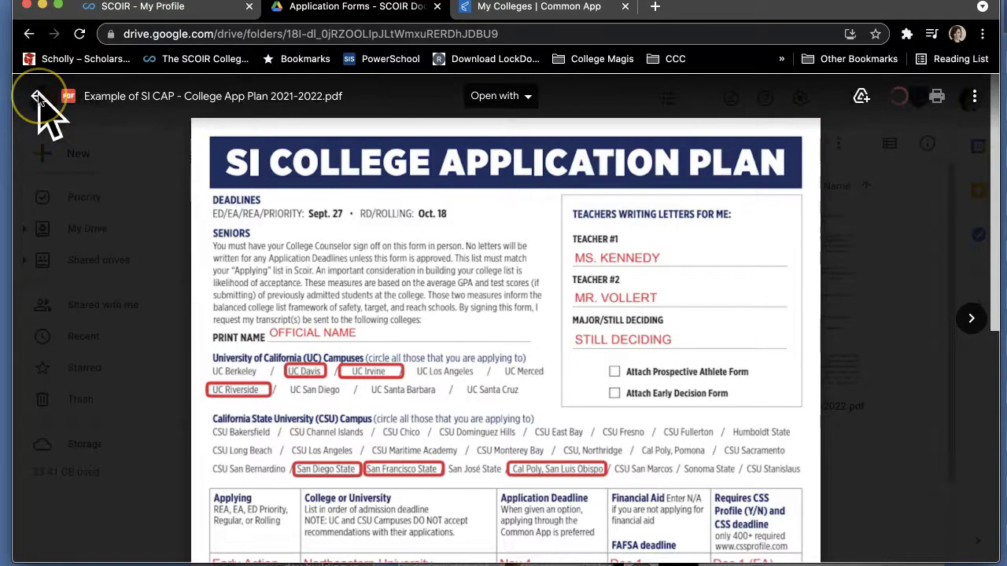
{"action": "scroll", "coordinate": [338, 311], "scroll_direction": "down", "scroll_amount": 3}
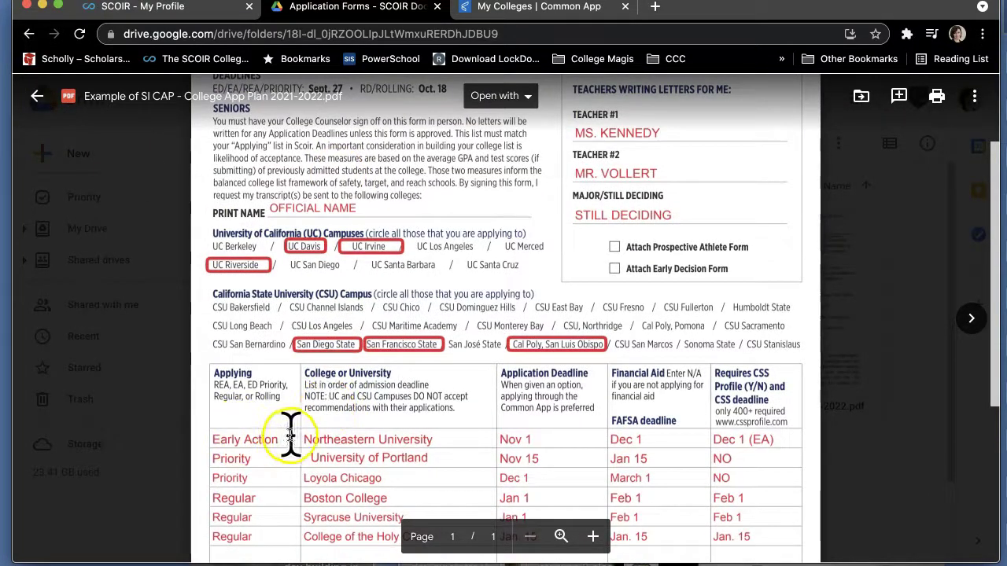
Open SI ED Agreement 2021-2022.pdf and read through the whole document.
{"action": "left_click", "coordinate": [35, 99]}
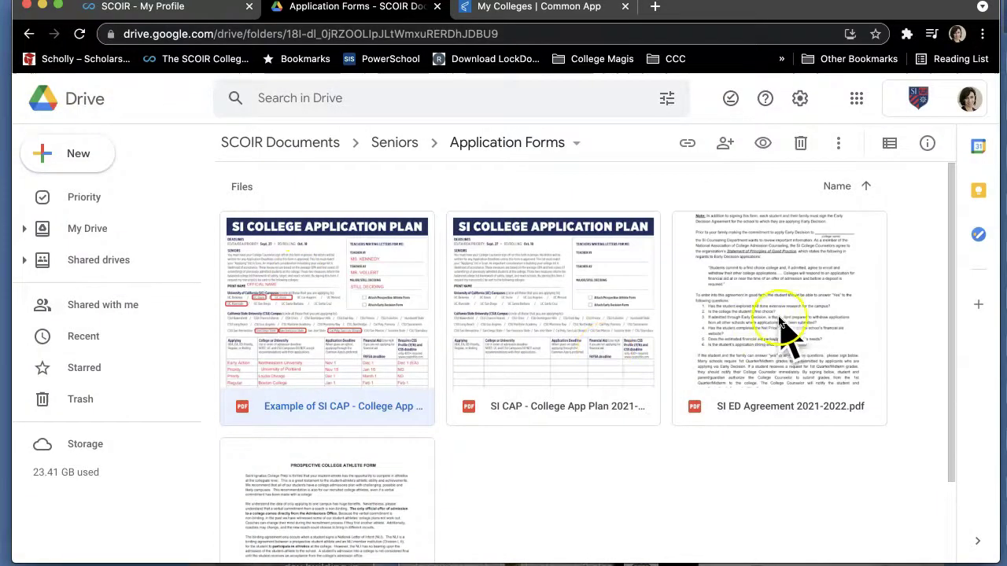
{"action": "double_click", "coordinate": [793, 292]}
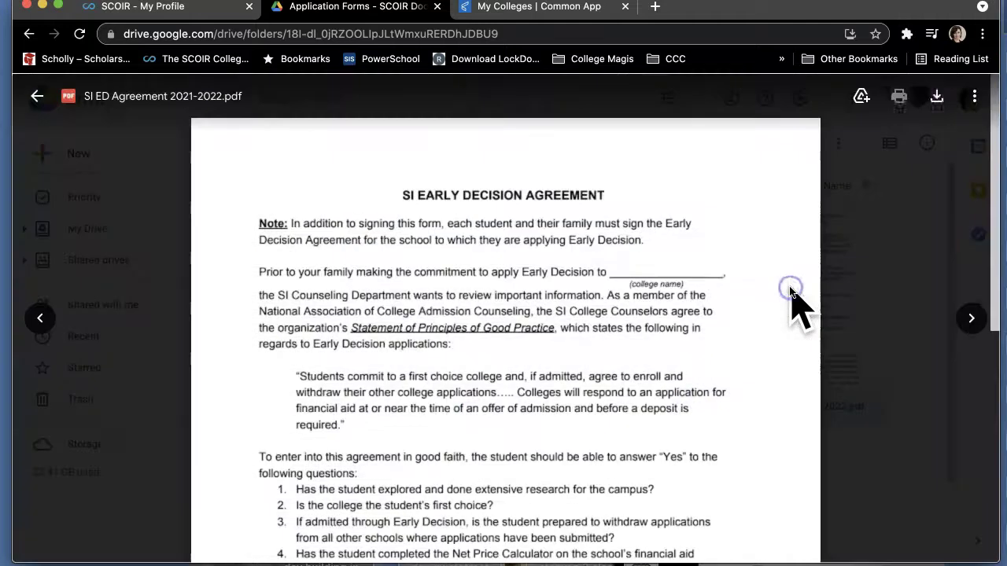
{"action": "scroll", "coordinate": [714, 352], "scroll_direction": "down", "scroll_amount": 1}
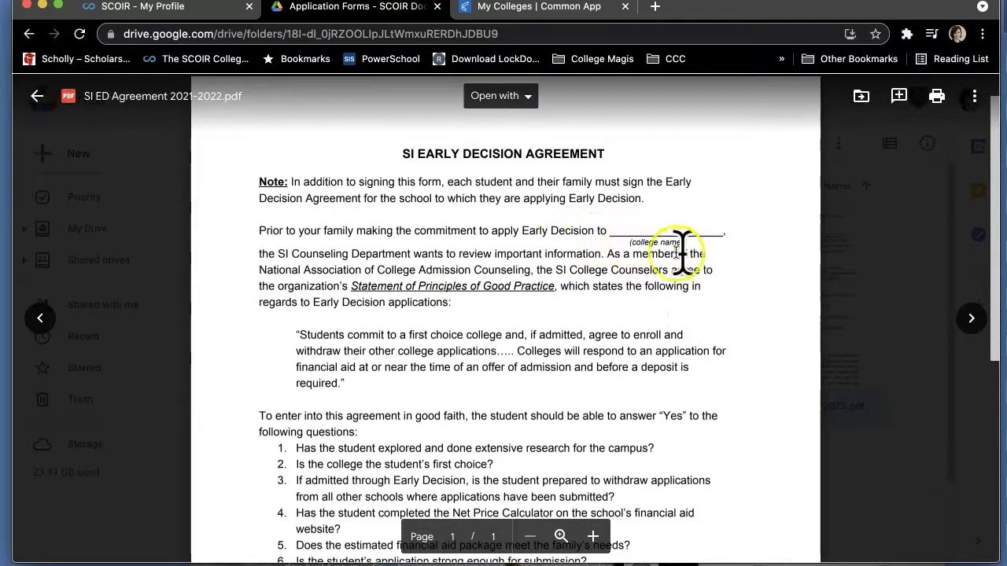
{"action": "scroll", "coordinate": [629, 314], "scroll_direction": "down", "scroll_amount": 5}
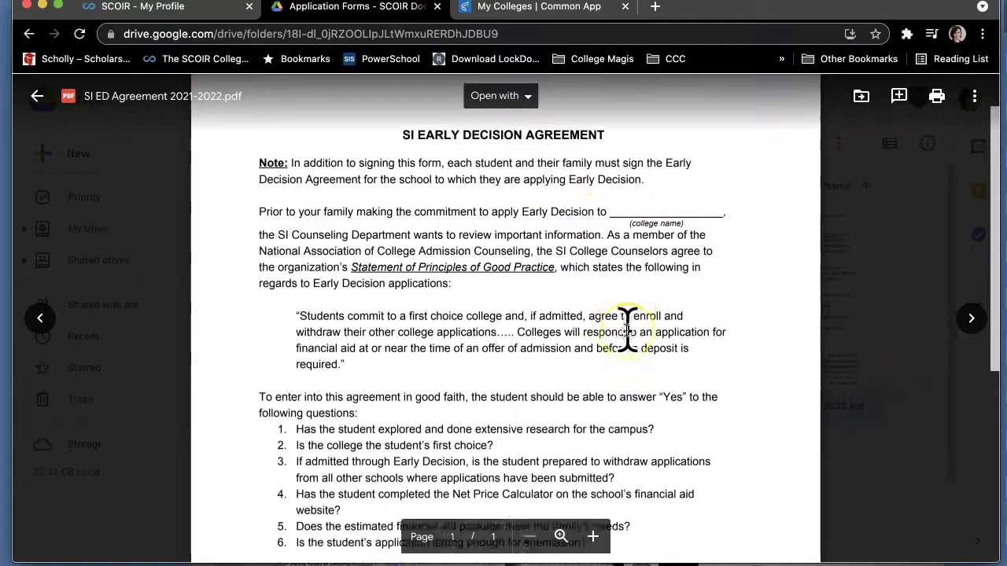
{"action": "scroll", "coordinate": [626, 329], "scroll_direction": "down", "scroll_amount": 5}
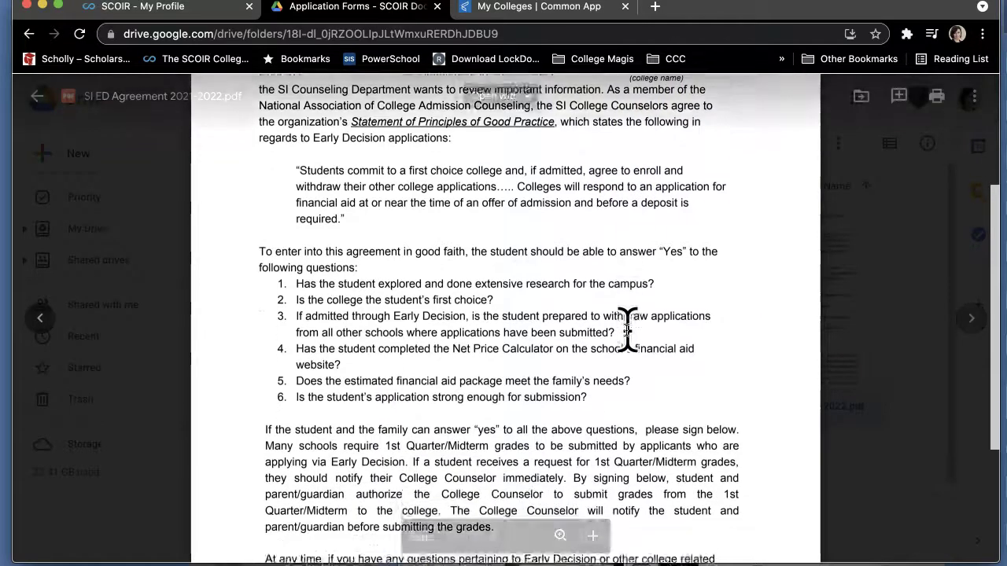
{"action": "scroll", "coordinate": [627, 328], "scroll_direction": "down", "scroll_amount": 1}
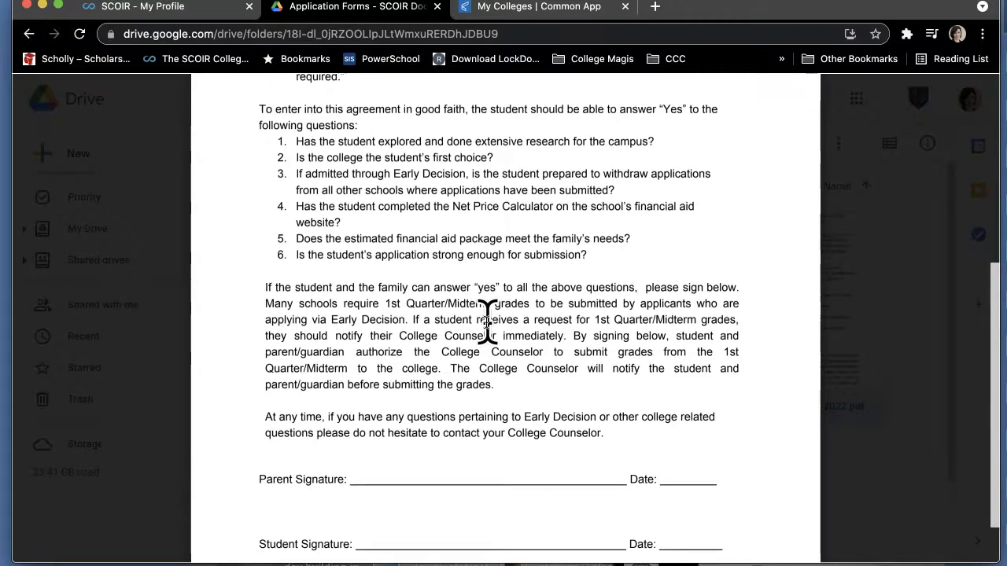
{"action": "scroll", "coordinate": [486, 320], "scroll_direction": "down", "scroll_amount": 2}
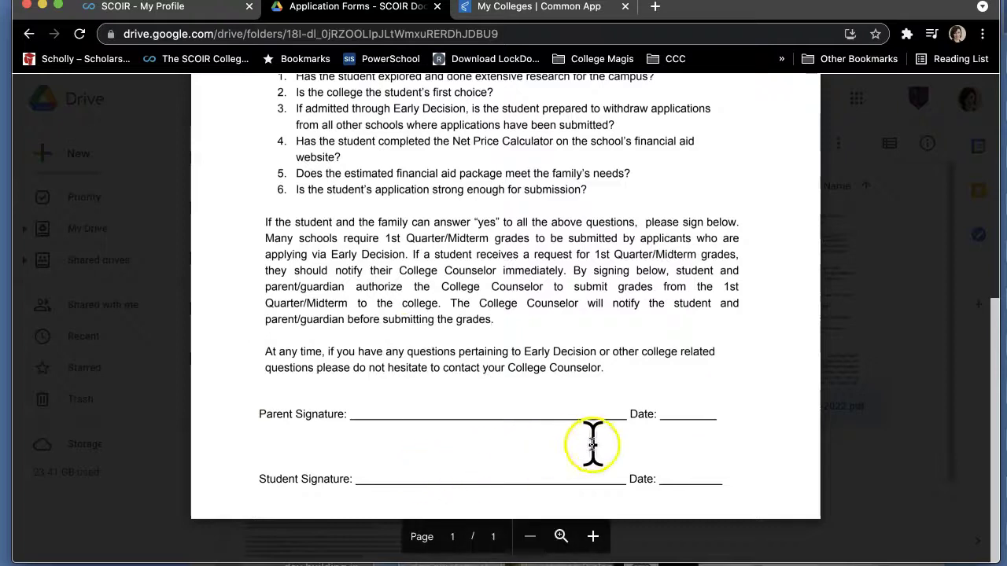
{"action": "scroll", "coordinate": [596, 315], "scroll_direction": "up", "scroll_amount": 8}
{"action": "scroll", "coordinate": [599, 315], "scroll_direction": "up", "scroll_amount": 2}
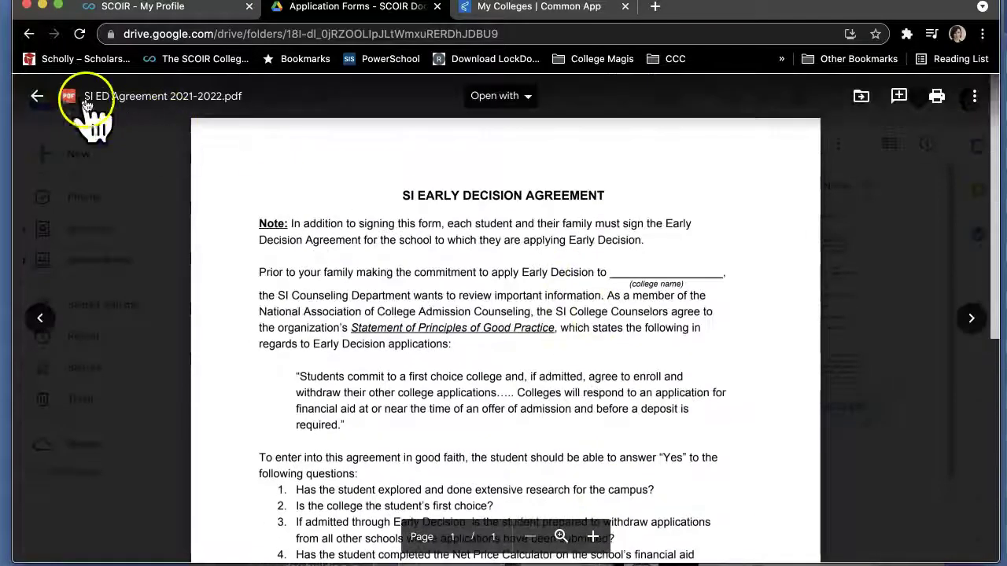
Close the agreement preview and return to the SCOIR dashboard.
{"action": "left_click", "coordinate": [37, 96]}
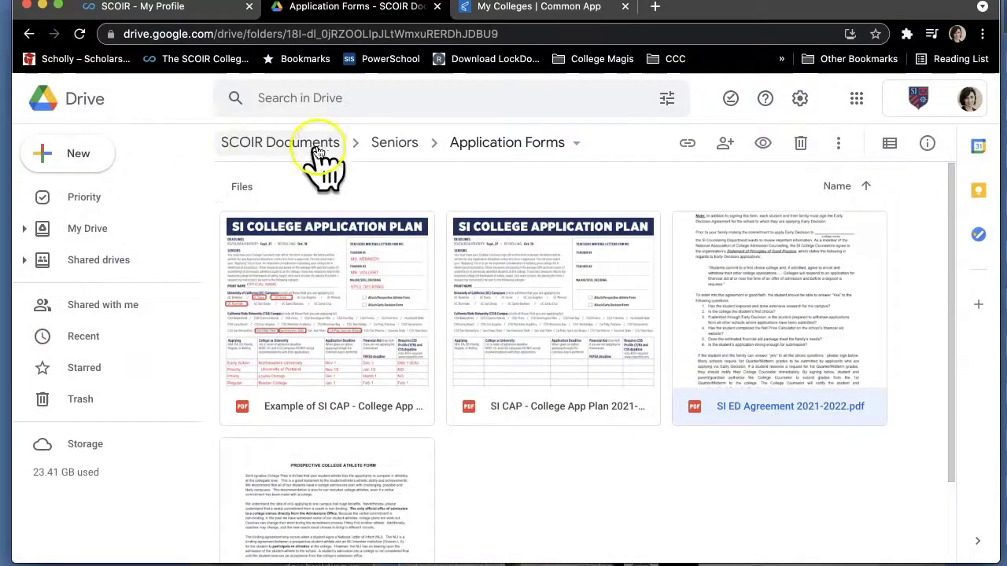
{"action": "left_click", "coordinate": [161, 7]}
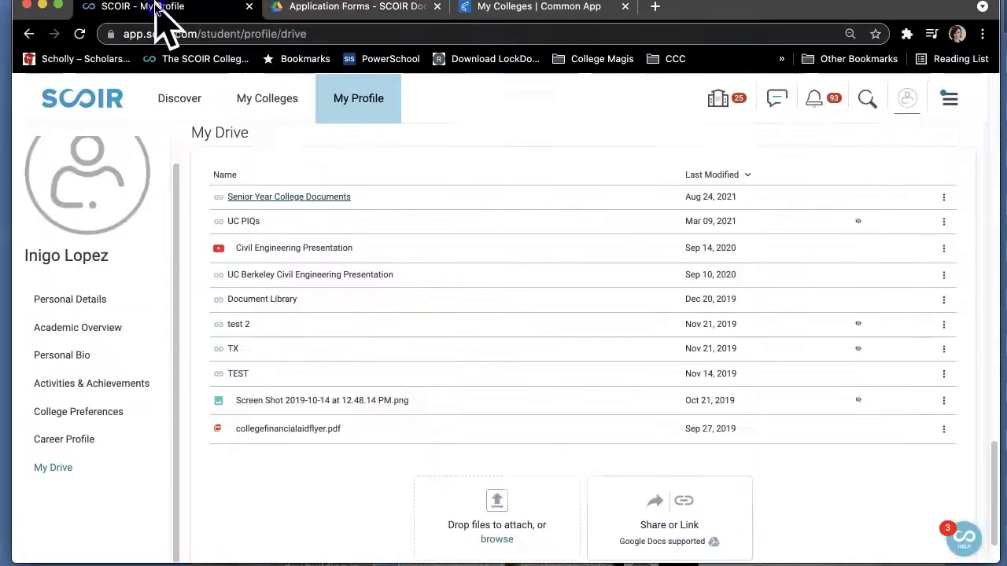
{"action": "scroll", "coordinate": [322, 404], "scroll_direction": "up", "scroll_amount": 20}
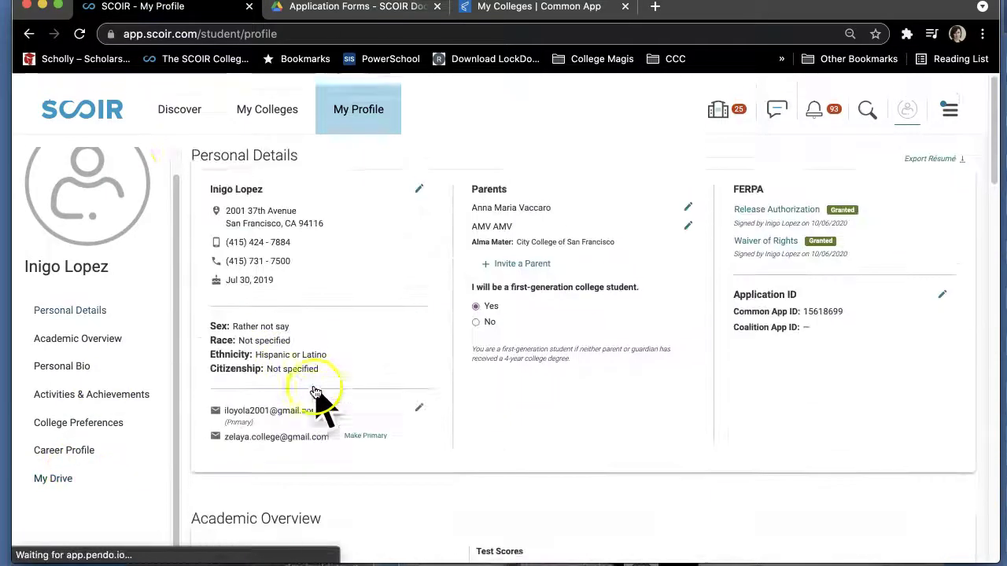
{"action": "left_click", "coordinate": [101, 98]}
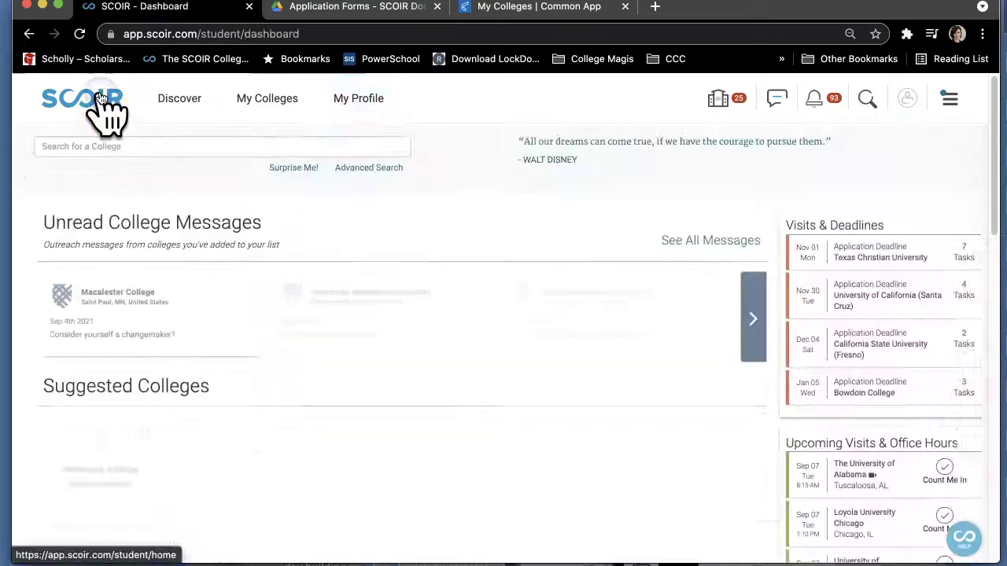